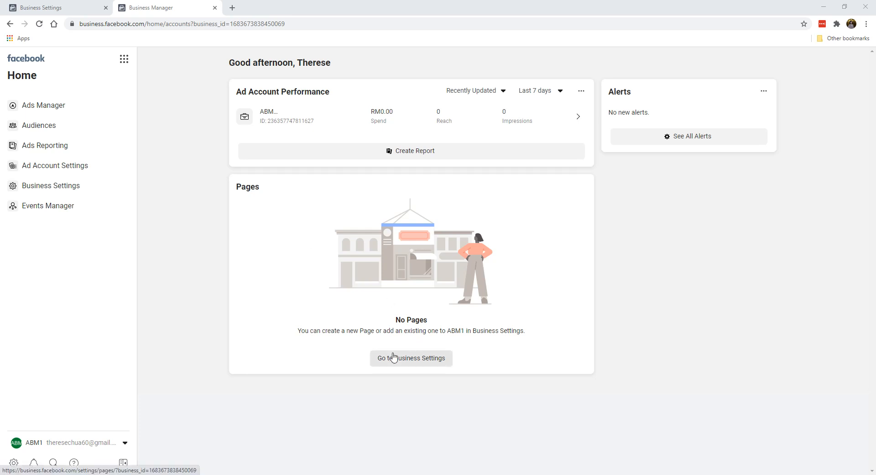
Step: Go from the Business Manager home's Pages card to Business Settings, where ABM1 shows no Pages
{"action": "left_click", "coordinate": [399, 360]}
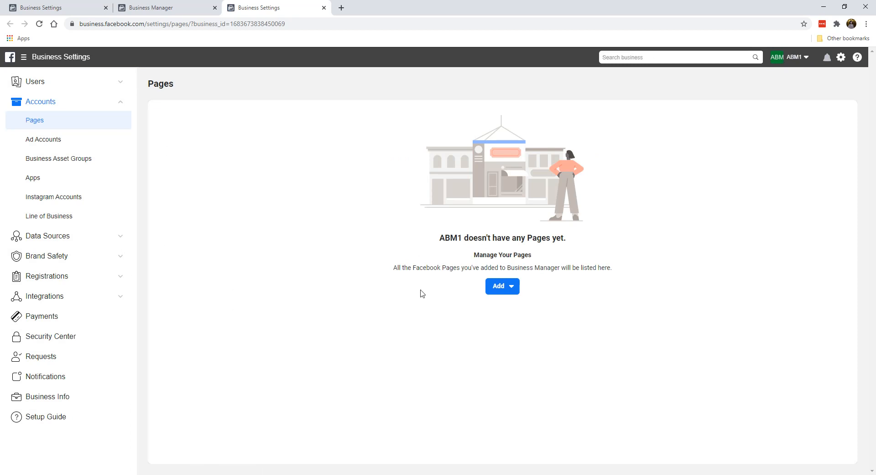
Step: Show the Add menu listing: add existing Page, request access, or create new
{"action": "left_click", "coordinate": [506, 287]}
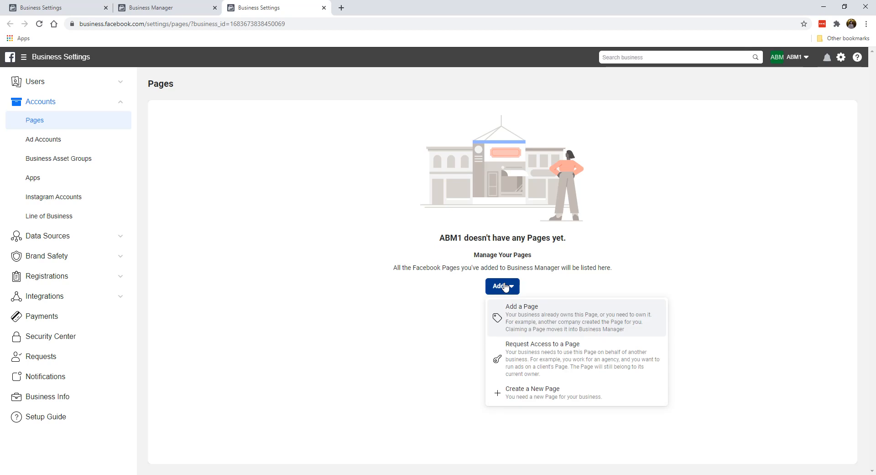
Step: Try adding the existing 'bee em vee' Page to ABM1, then abandon the dialog
{"action": "left_click", "coordinate": [529, 325]}
{"action": "left_click", "coordinate": [397, 220]}
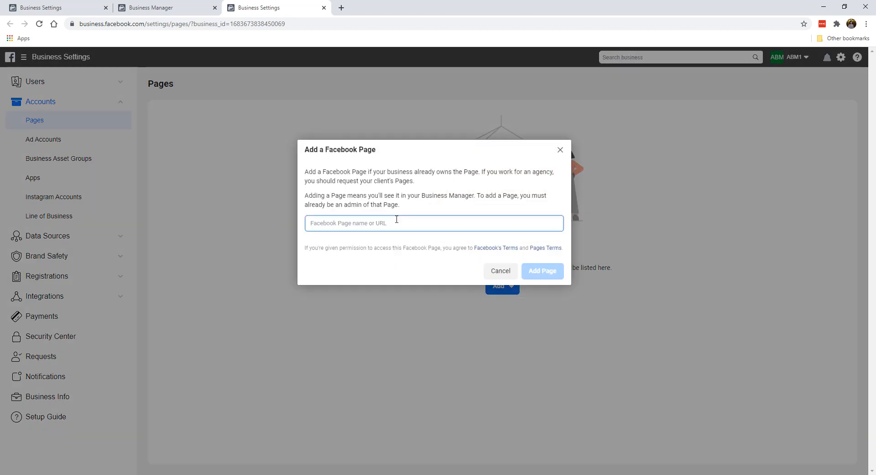
{"action": "type", "text": "bee em vee"}
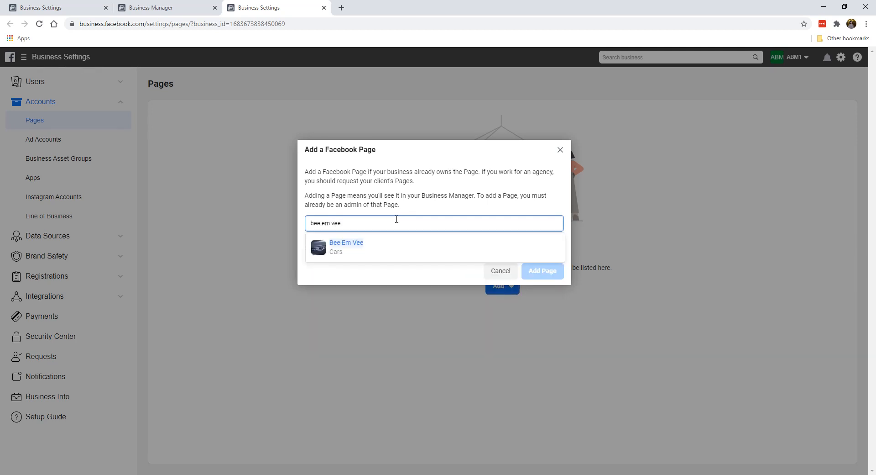
{"action": "left_click", "coordinate": [401, 248]}
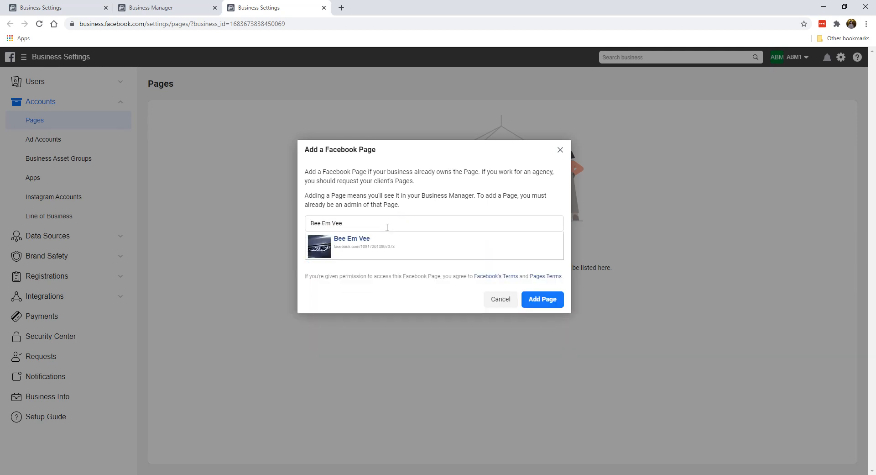
{"action": "left_click", "coordinate": [552, 299]}
{"action": "left_click", "coordinate": [560, 150]}
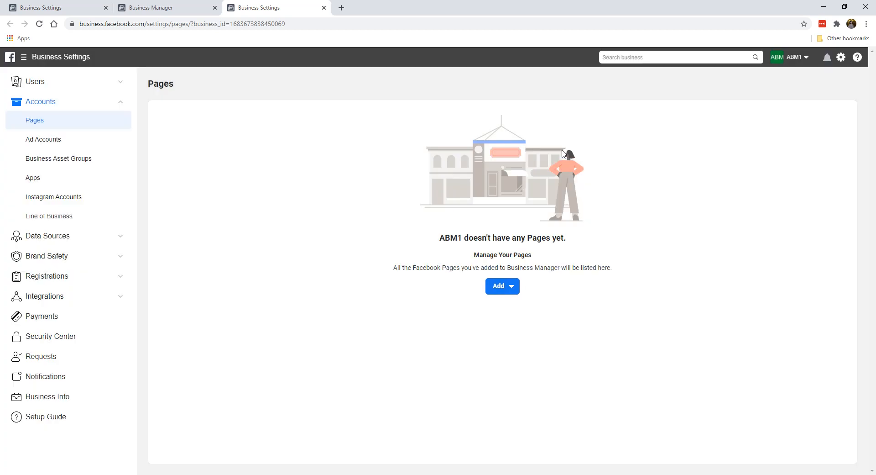
Step: Choose Create a New Page from the Add menu to reach the category choices
{"action": "left_click", "coordinate": [502, 290]}
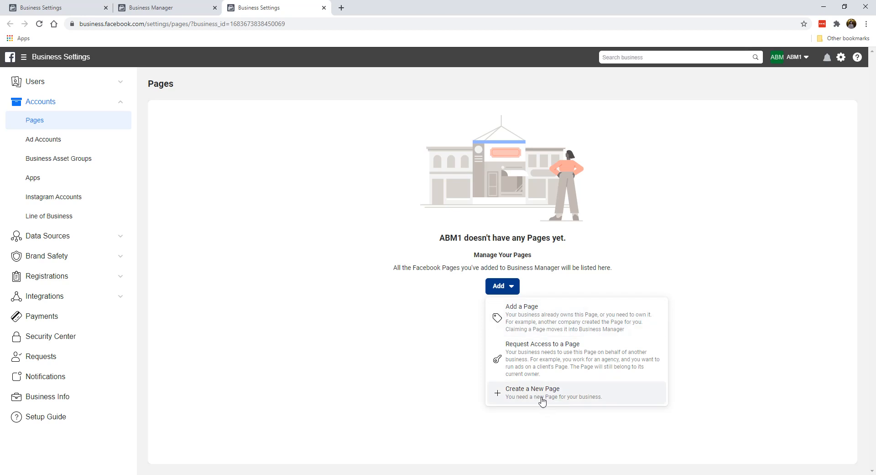
{"action": "left_click", "coordinate": [526, 395]}
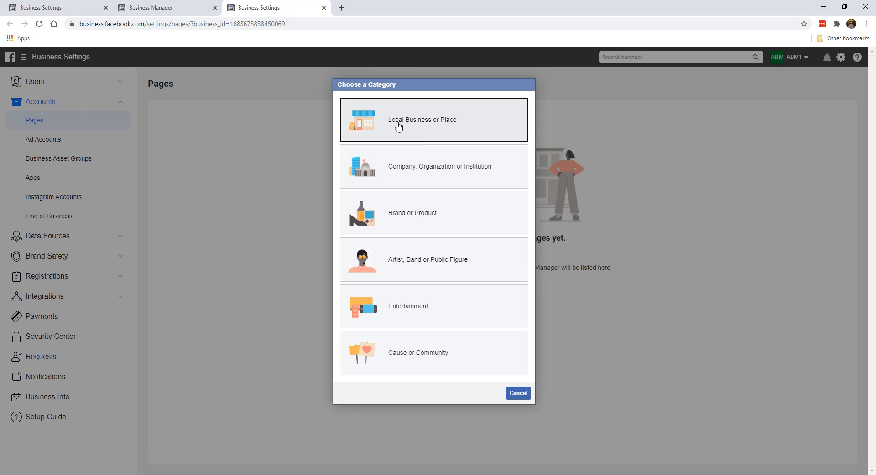
Step: Start a Company, Organization or Institution Page, cancel it, and restart new Page creation
{"action": "left_click", "coordinate": [491, 173]}
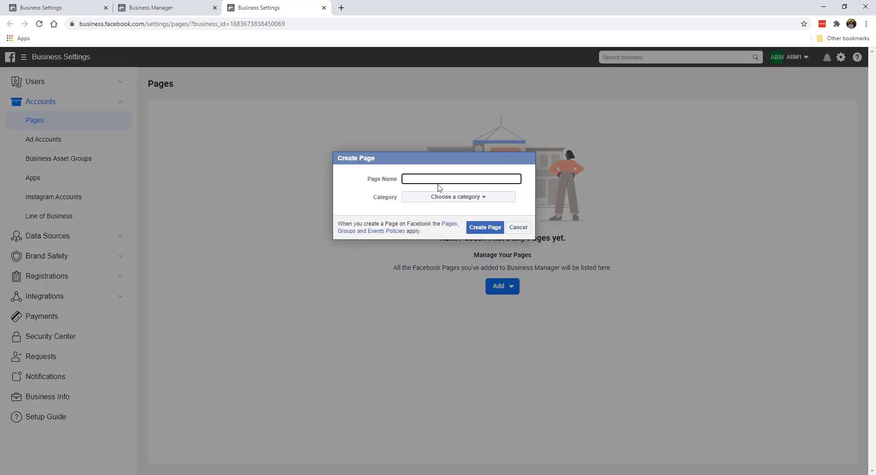
{"action": "left_click", "coordinate": [517, 226]}
{"action": "left_click", "coordinate": [502, 287]}
{"action": "left_click", "coordinate": [425, 228]}
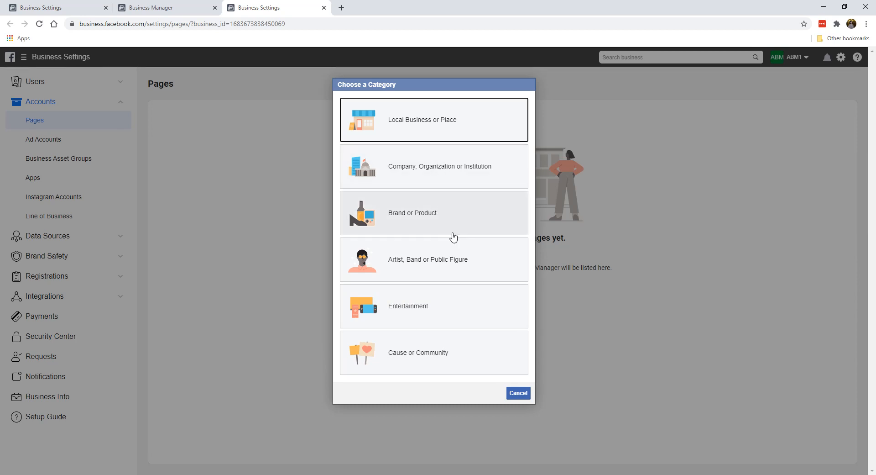
Step: Create a Brand or Product Page named 'BMW Motorworks' with category Cars
{"action": "left_click", "coordinate": [413, 202]}
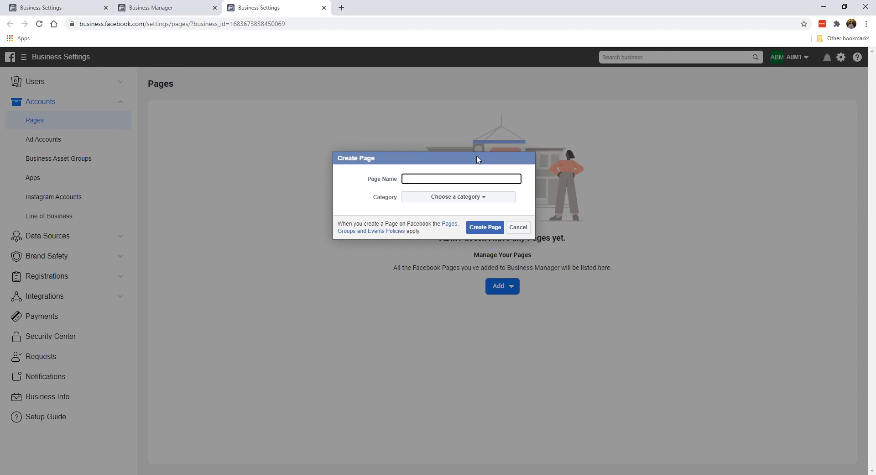
{"action": "type", "text": "BMW Motorworks"}
{"action": "left_click", "coordinate": [427, 202]}
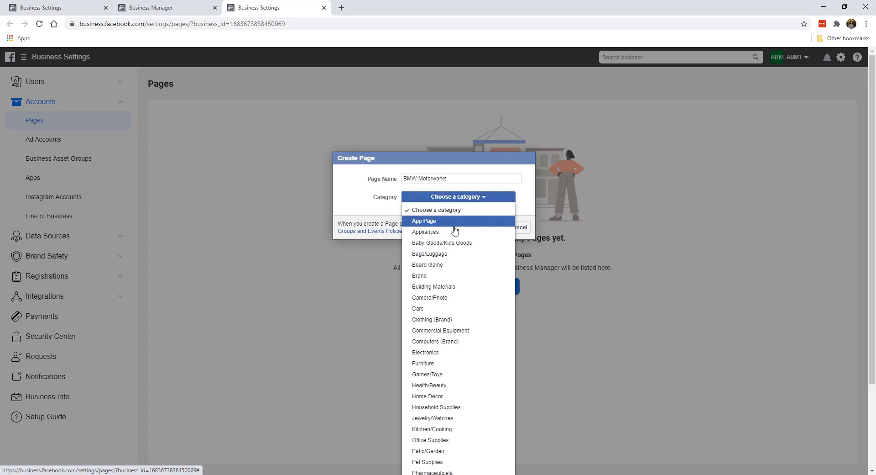
{"action": "scroll", "coordinate": [452, 297], "scroll_direction": "down", "scroll_amount": 1}
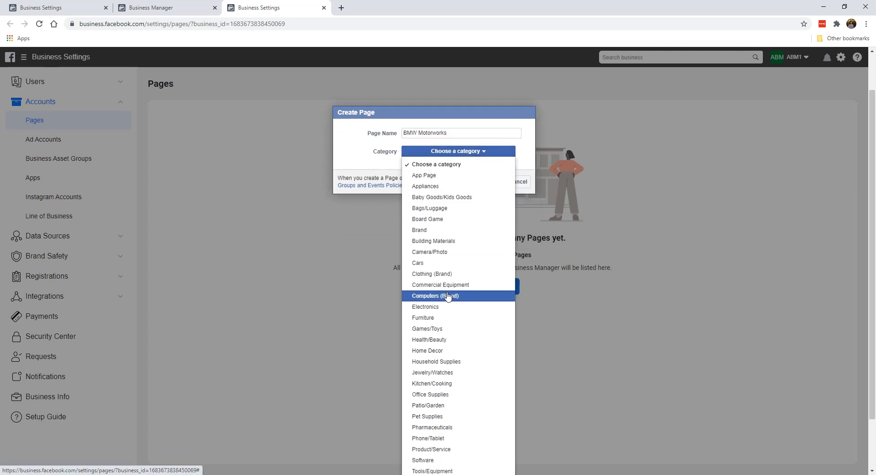
{"action": "scroll", "coordinate": [452, 283], "scroll_direction": "down", "scroll_amount": 1}
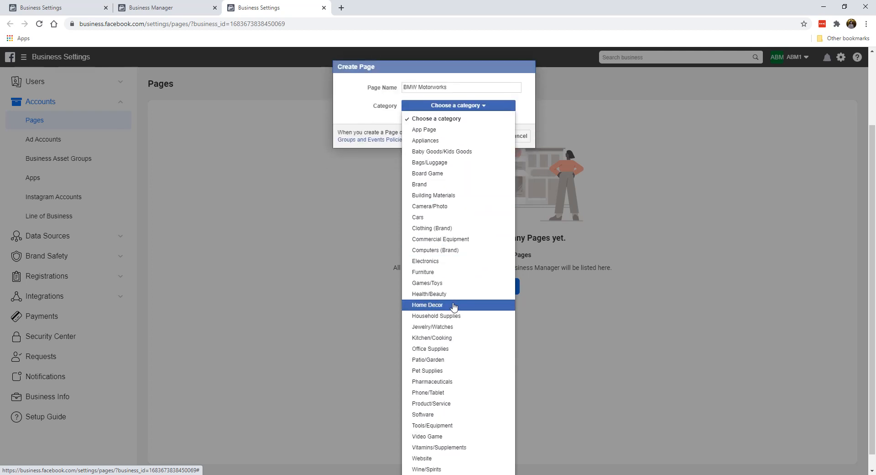
{"action": "scroll", "coordinate": [454, 306], "scroll_direction": "down", "scroll_amount": 1}
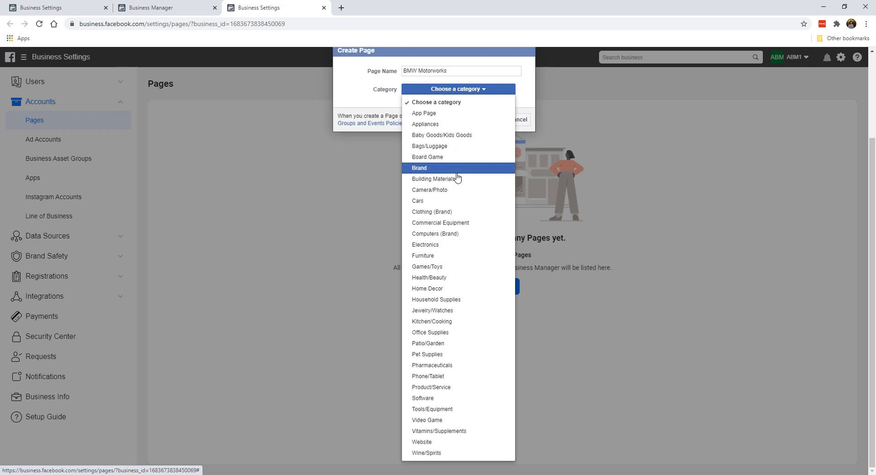
{"action": "left_click", "coordinate": [458, 201]}
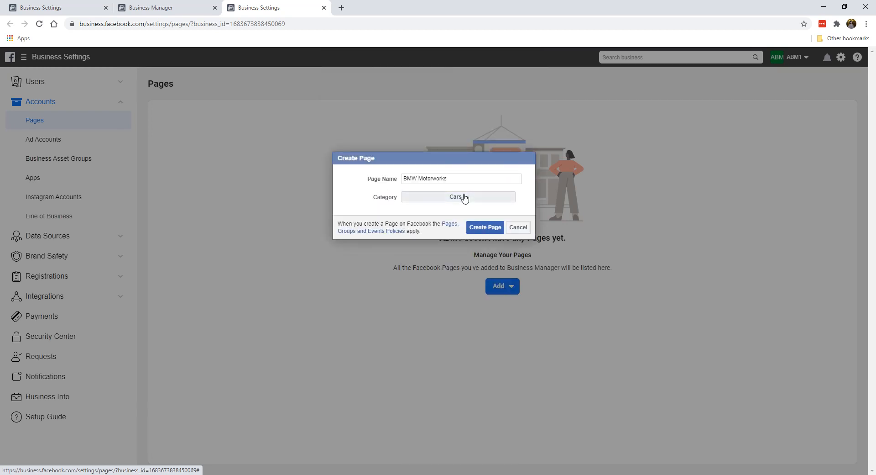
{"action": "left_click", "coordinate": [483, 232]}
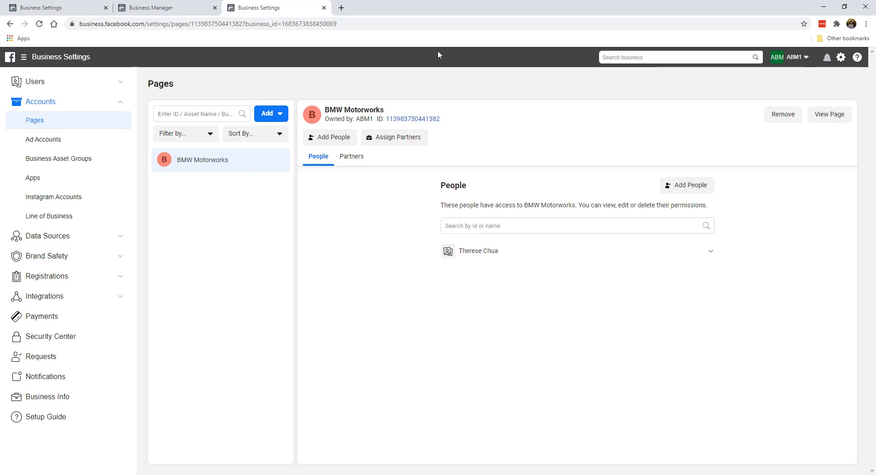
Step: Open the new BMW Motorworks Page from ABM1's Pages list in a new tab
{"action": "left_click", "coordinate": [827, 115]}
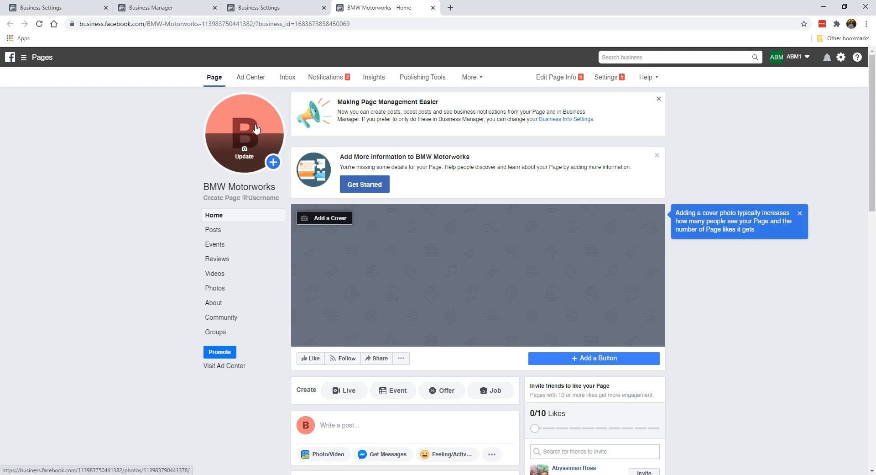
Step: Dismiss the Making Page Management Easier and Add More Information notices on the Page
{"action": "left_click", "coordinate": [659, 99]}
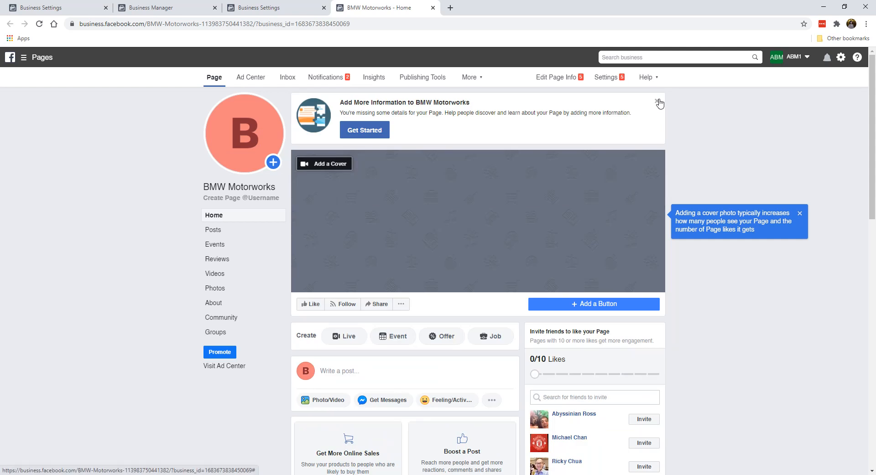
{"action": "left_click", "coordinate": [657, 100]}
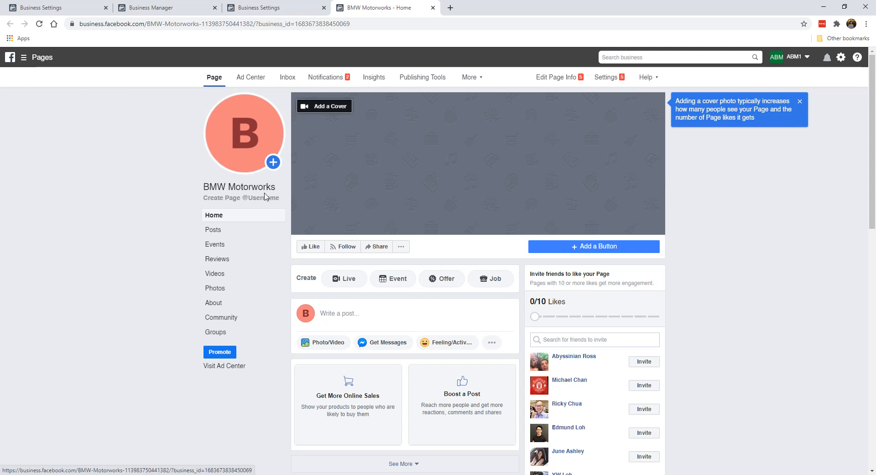
{"action": "scroll", "coordinate": [511, 203], "scroll_direction": "down", "scroll_amount": 5}
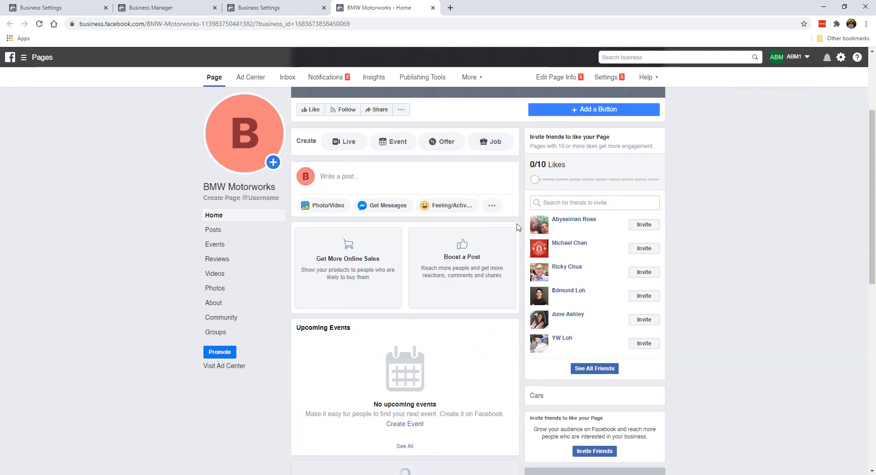
{"action": "scroll", "coordinate": [457, 254], "scroll_direction": "up", "scroll_amount": 5}
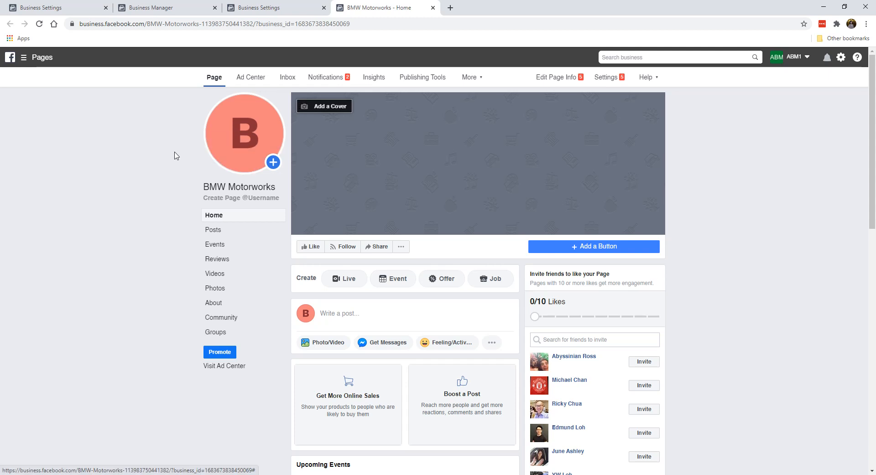
Step: Check the profile picture's update options without changing anything, then open a new browser tab
{"action": "mouse_move", "coordinate": [242, 163]}
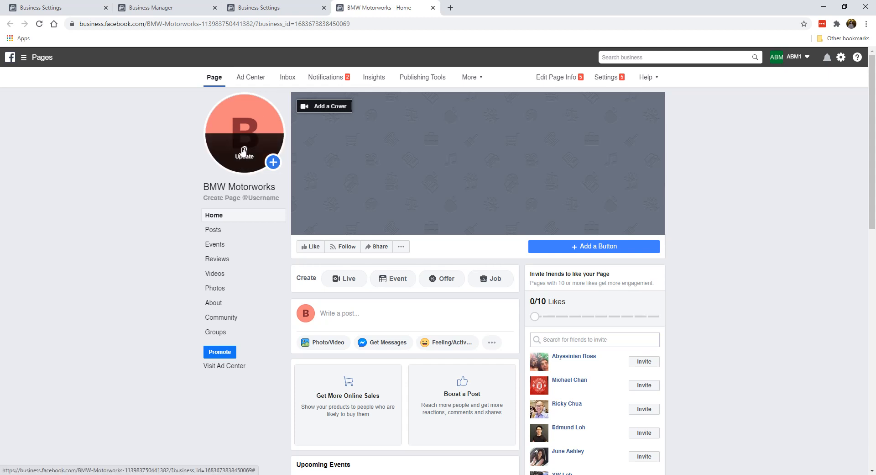
{"action": "left_click", "coordinate": [244, 154]}
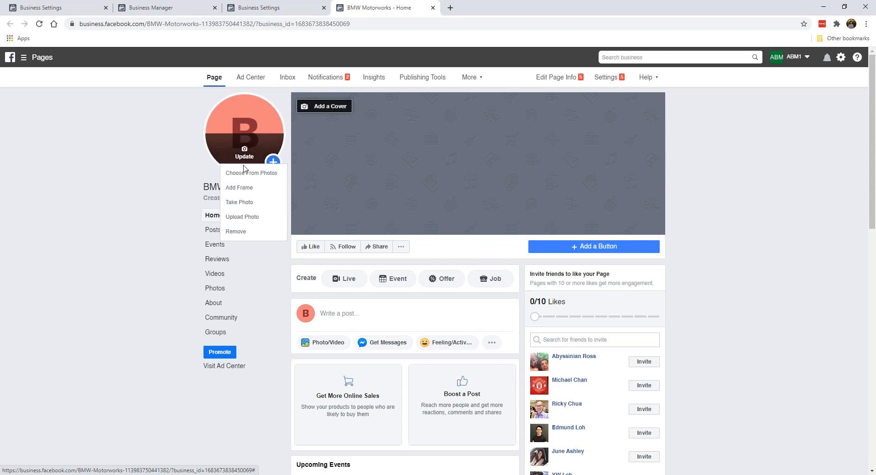
{"action": "left_click", "coordinate": [190, 150]}
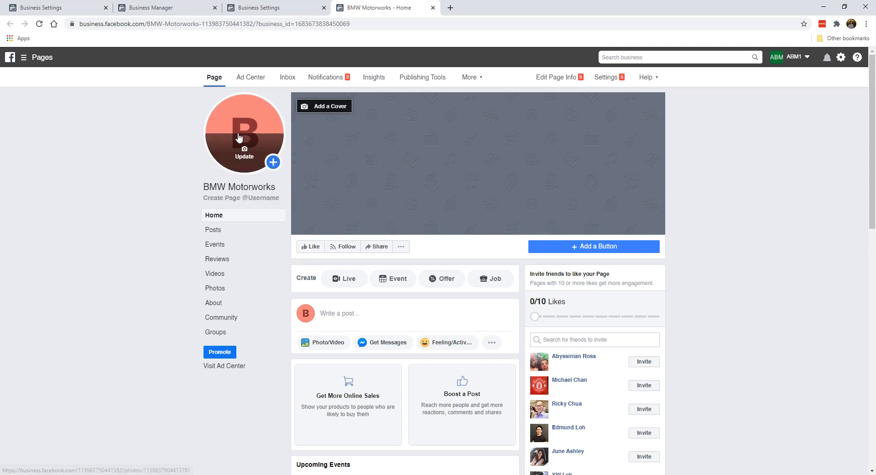
{"action": "left_click", "coordinate": [451, 7]}
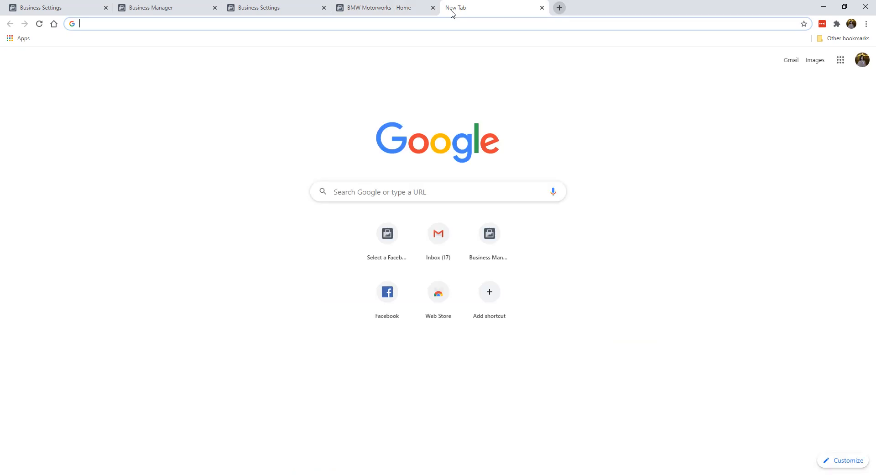
Step: Search Google Images for 'bmw' and preview the blue G28 BMW 3 Series image
{"action": "type", "text": "bmw"}
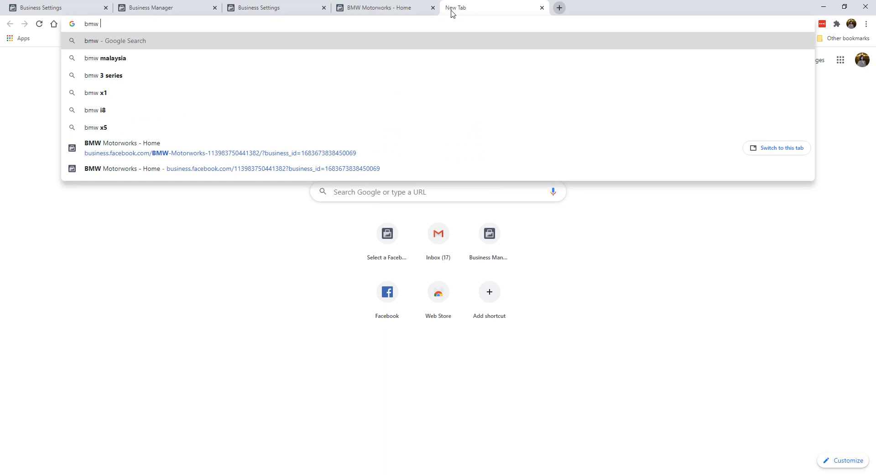
{"action": "key", "text": "Return"}
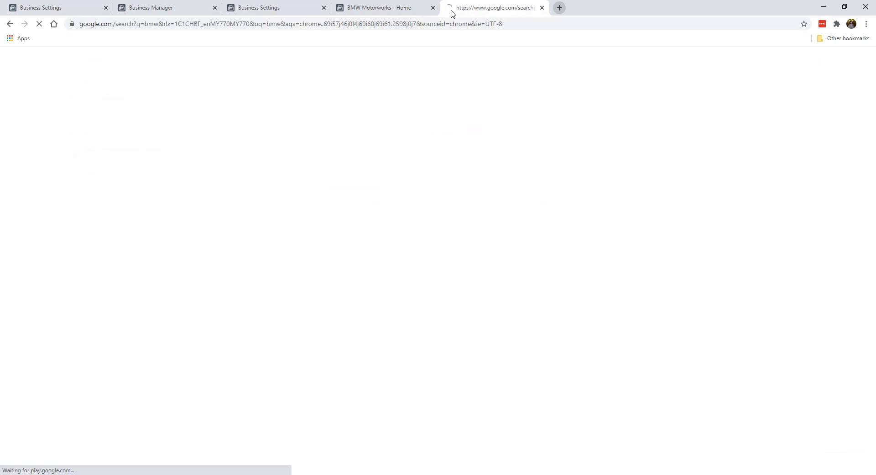
{"action": "left_click", "coordinate": [114, 93]}
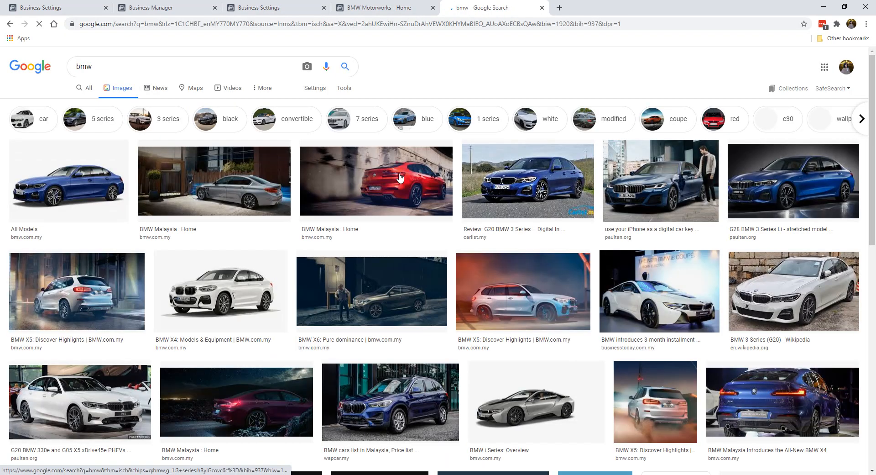
{"action": "left_click", "coordinate": [554, 200]}
{"action": "left_click", "coordinate": [438, 201]}
Step: Save the G28 image to the Desktop as a JPEG and return to BMW Motorworks
{"action": "right_click", "coordinate": [669, 154]}
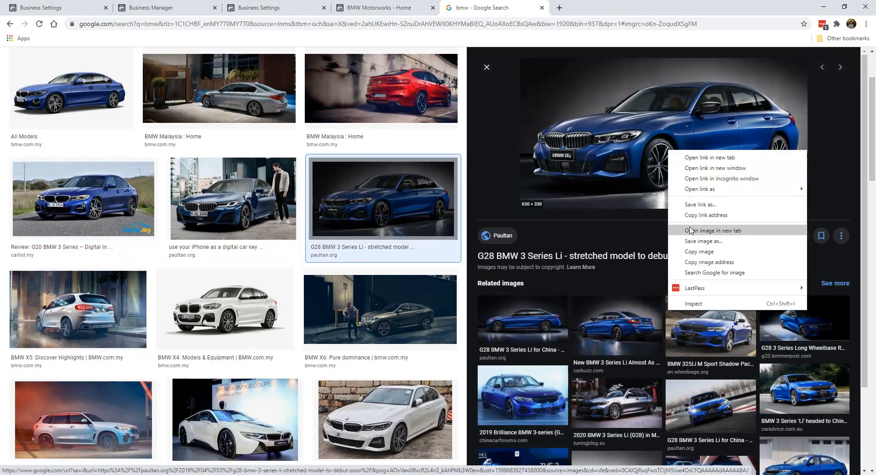
{"action": "left_click", "coordinate": [685, 235]}
{"action": "left_click", "coordinate": [311, 249]}
{"action": "key", "text": "BackSpace"}
{"action": "key", "text": "BackSpace"}
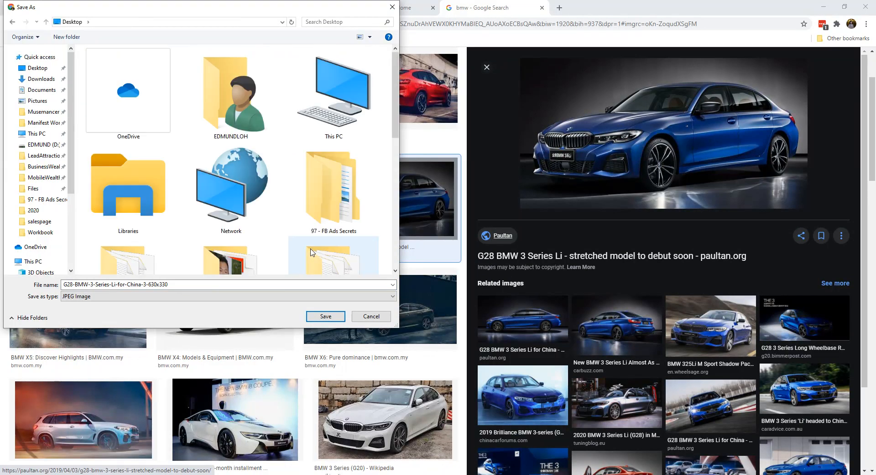
{"action": "left_click", "coordinate": [326, 316]}
{"action": "left_click", "coordinate": [384, 8]}
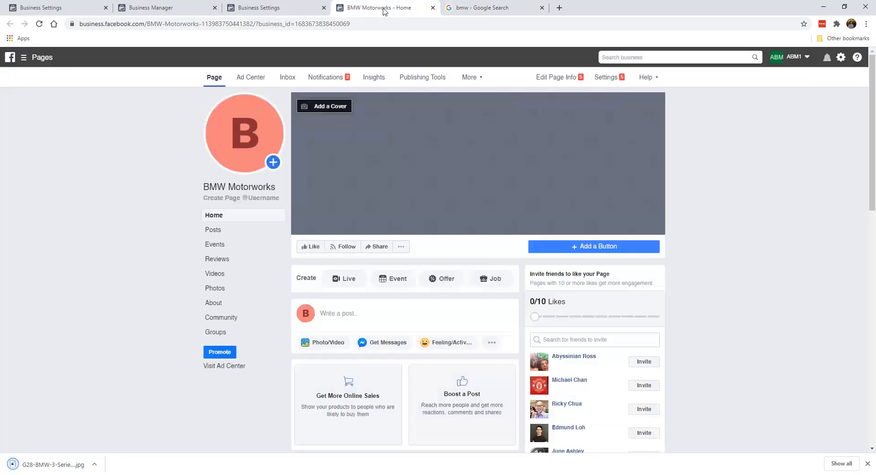
Step: Upload the downloaded G28 BMW photo as the profile picture, cropped and zoomed, and save it
{"action": "left_click", "coordinate": [245, 149]}
{"action": "left_click", "coordinate": [250, 218]}
{"action": "double_click", "coordinate": [221, 237]}
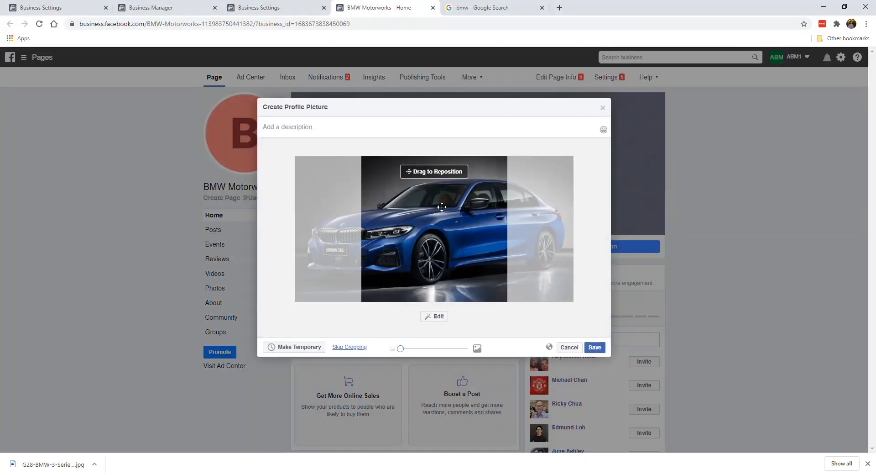
{"action": "left_click_drag", "start_coordinate": [442, 207], "coordinate": [507, 250]}
{"action": "mouse_move", "coordinate": [401, 349]}
{"action": "left_mouse_down"}
{"action": "mouse_move", "coordinate": [453, 349]}
{"action": "mouse_move", "coordinate": [388, 358]}
{"action": "left_mouse_up"}
{"action": "left_click_drag", "start_coordinate": [453, 261], "coordinate": [469, 270]}
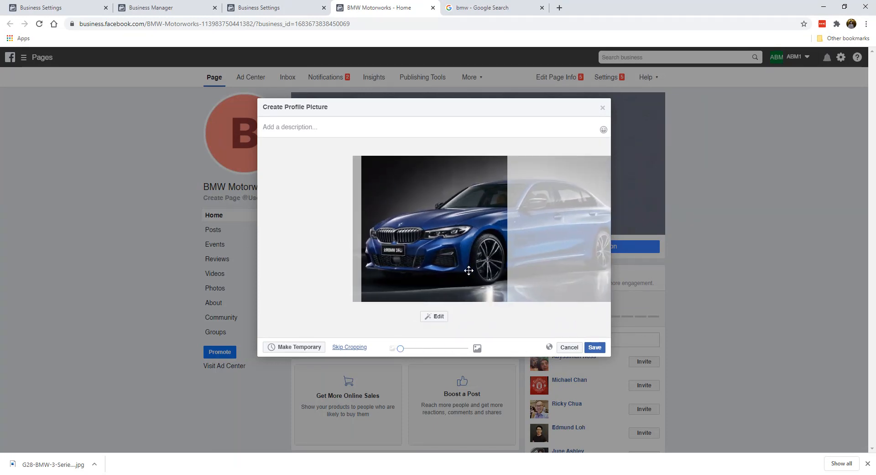
{"action": "left_click", "coordinate": [595, 349]}
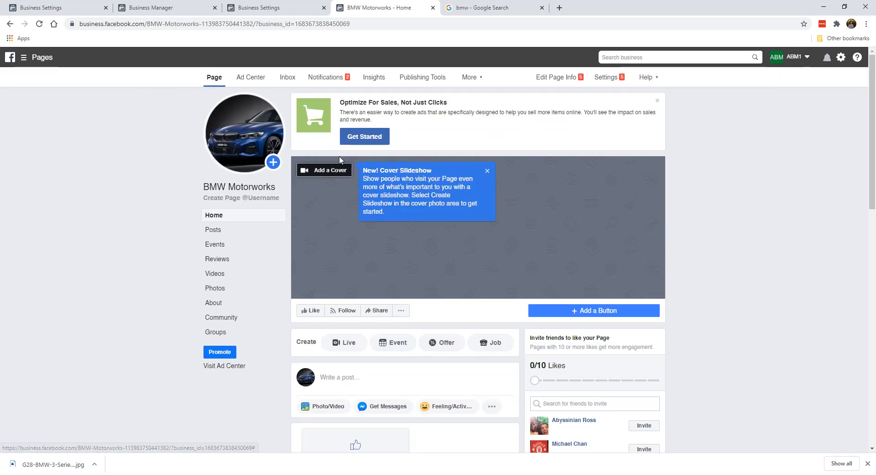
{"action": "left_click", "coordinate": [488, 171]}
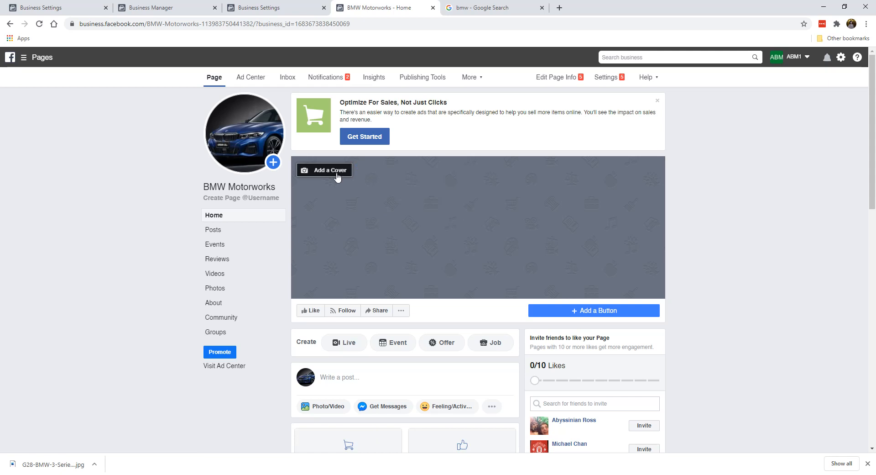
Step: Back in the bmw image results, preview the G28 BMW 3 Series Li for China image
{"action": "left_click", "coordinate": [477, 7]}
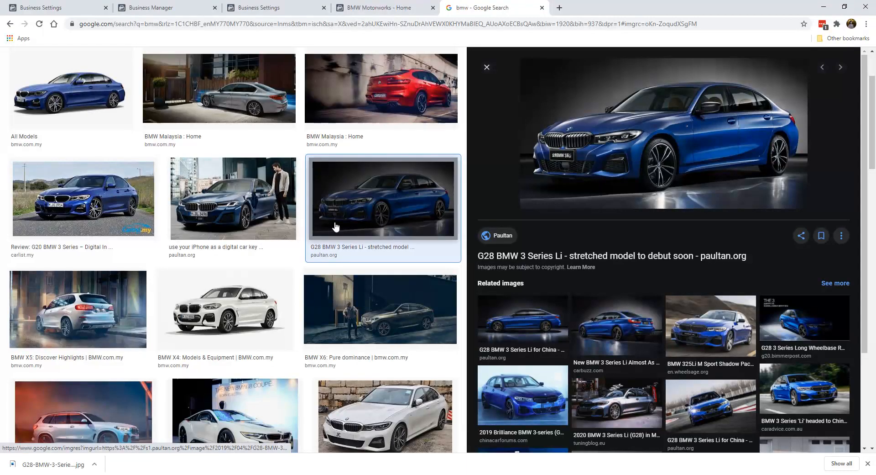
{"action": "scroll", "coordinate": [369, 326], "scroll_direction": "down", "scroll_amount": 2}
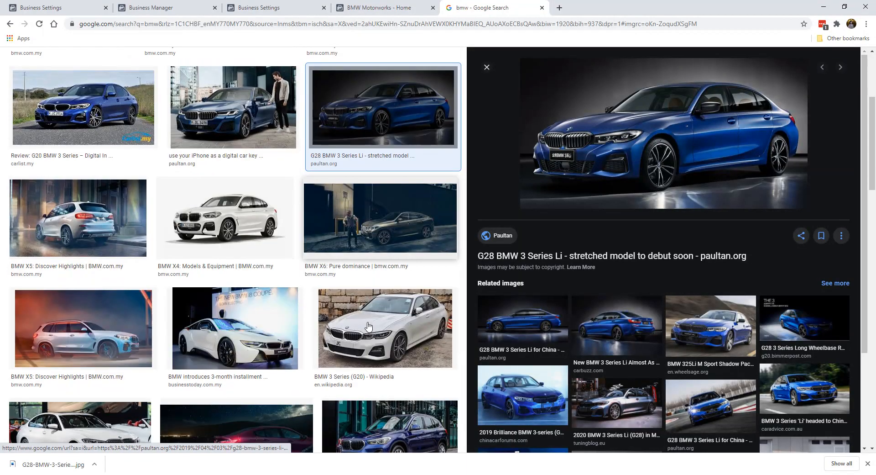
{"action": "scroll", "coordinate": [369, 326], "scroll_direction": "down", "scroll_amount": 1}
{"action": "left_click", "coordinate": [703, 336]}
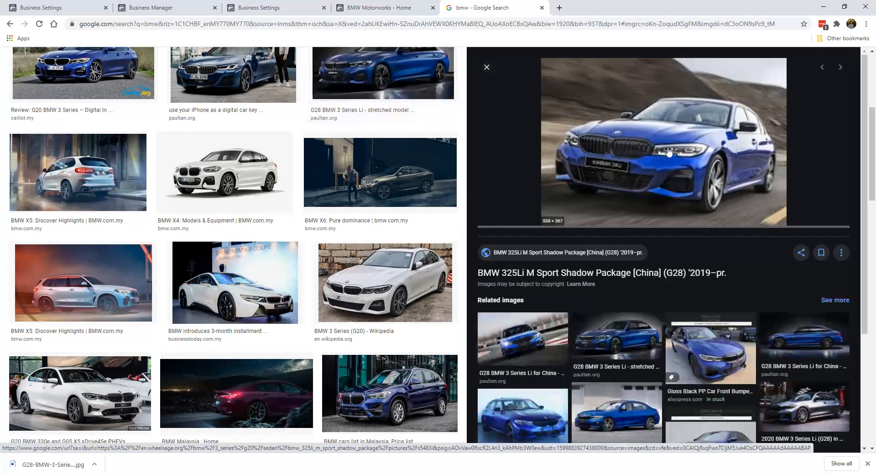
{"action": "left_click", "coordinate": [626, 336]}
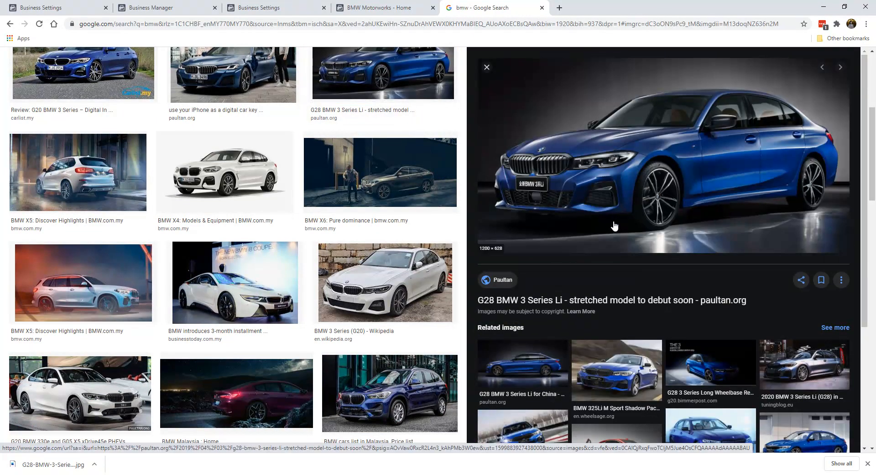
{"action": "scroll", "coordinate": [525, 386], "scroll_direction": "down", "scroll_amount": 1}
{"action": "left_click", "coordinate": [528, 337]}
Step: Save this second G28 image and return to the BMW Motorworks Page
{"action": "right_click", "coordinate": [587, 179]}
{"action": "left_click", "coordinate": [621, 269]}
{"action": "left_click", "coordinate": [326, 318]}
{"action": "left_click", "coordinate": [377, 13]}
{"action": "left_click", "coordinate": [343, 175]}
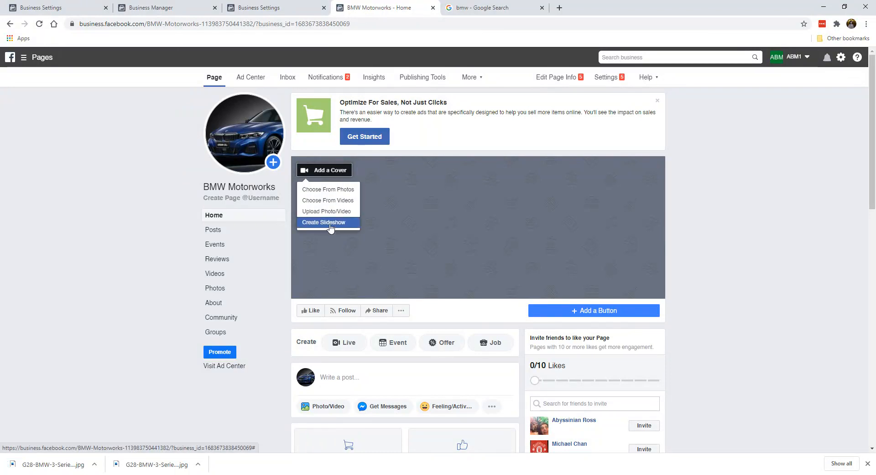
Step: Upload G28-BMW-3-Series-Li-for-China-1 as the cover, reposition and save it, then dismiss Optimize For Sales
{"action": "left_click", "coordinate": [328, 189]}
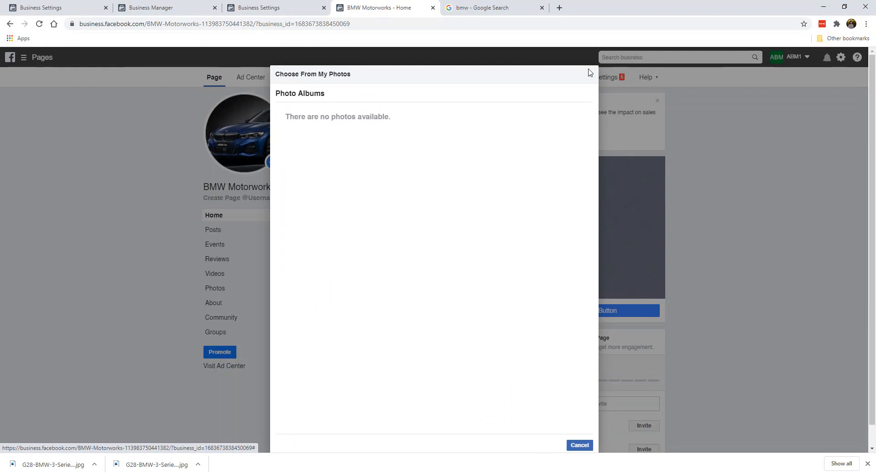
{"action": "left_click", "coordinate": [590, 74]}
{"action": "left_click", "coordinate": [320, 169]}
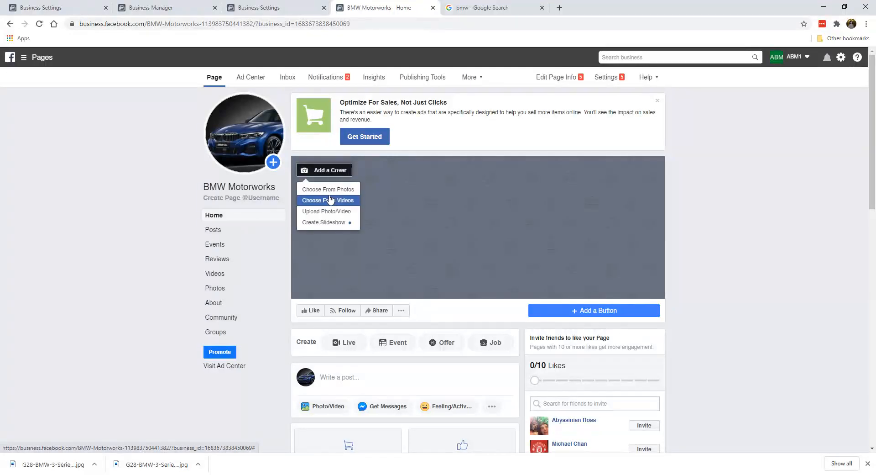
{"action": "left_click", "coordinate": [384, 200]}
{"action": "scroll", "coordinate": [347, 182], "scroll_direction": "down", "scroll_amount": 3}
{"action": "left_click", "coordinate": [201, 186]}
{"action": "double_click", "coordinate": [201, 187]}
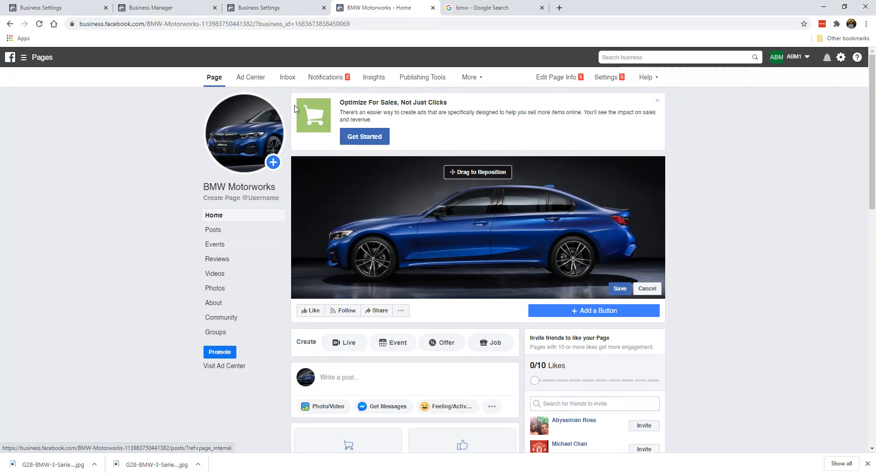
{"action": "left_click_drag", "start_coordinate": [457, 215], "coordinate": [430, 211]}
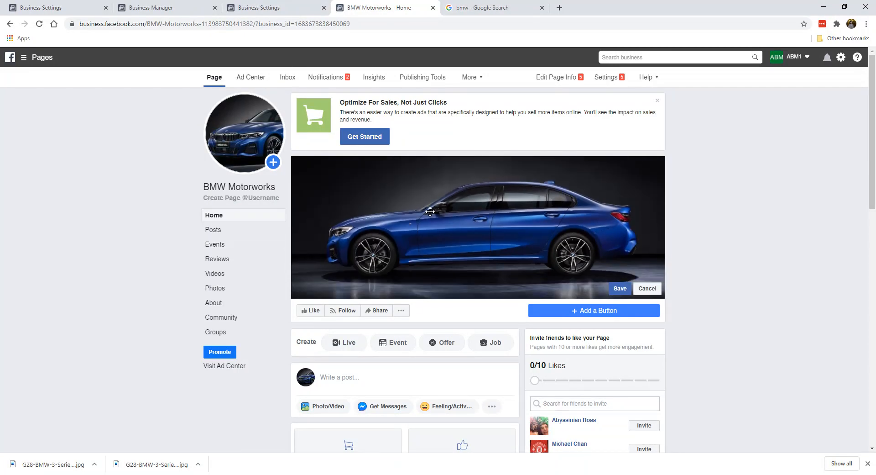
{"action": "left_click", "coordinate": [619, 290]}
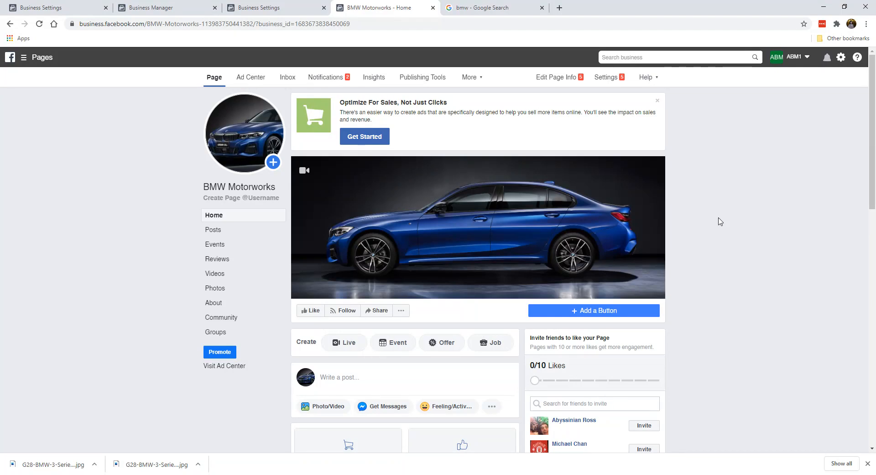
{"action": "left_click", "coordinate": [657, 102]}
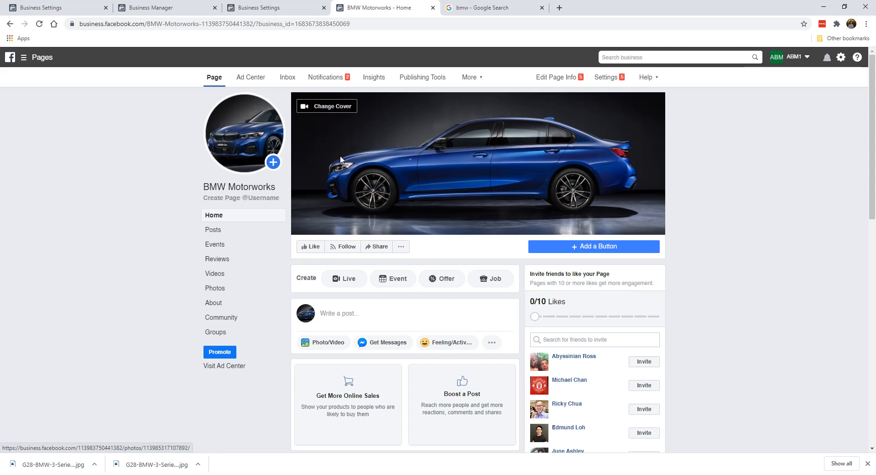
{"action": "left_click", "coordinate": [246, 188]}
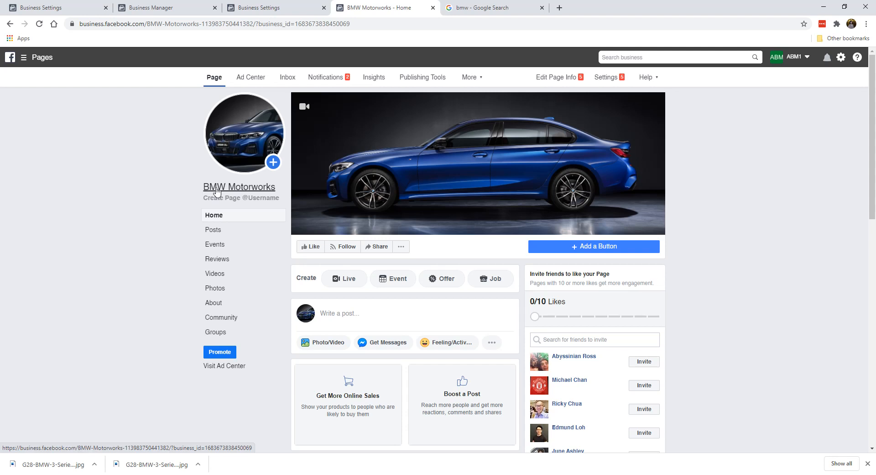
Step: Try page usernames bmwmotorworks, bmw.motorworks and bmwmotorworkspage, then close the Google Search tab
{"action": "left_click", "coordinate": [256, 198]}
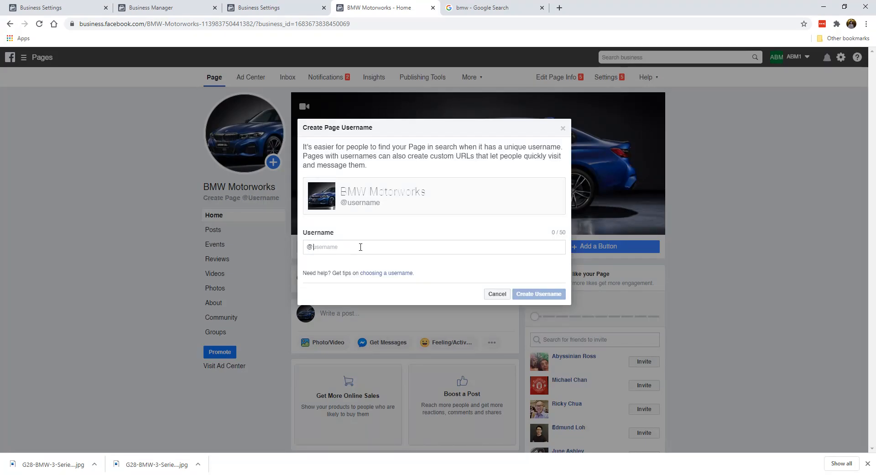
{"action": "type", "text": "bmwmotorworks"}
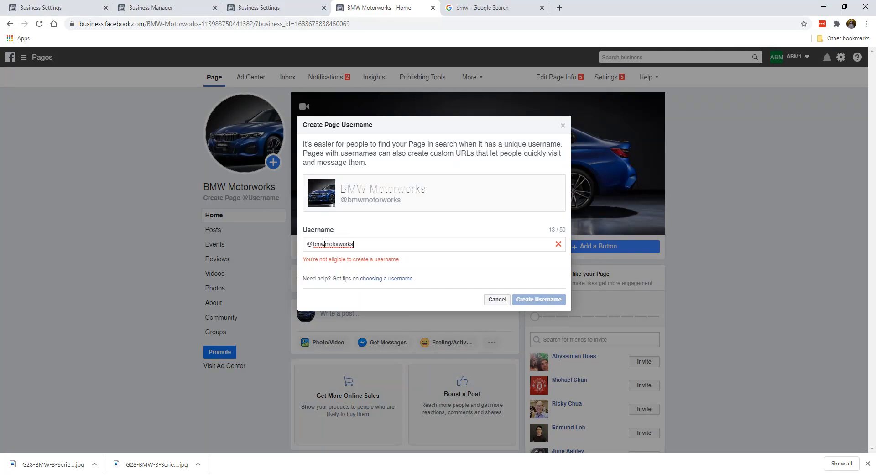
{"action": "type", "text": "."}
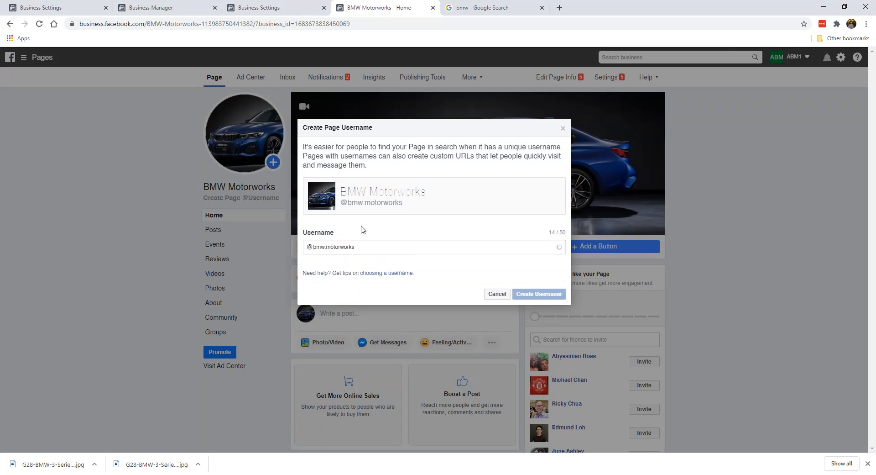
{"action": "left_click", "coordinate": [342, 243]}
{"action": "type", "text": "."}
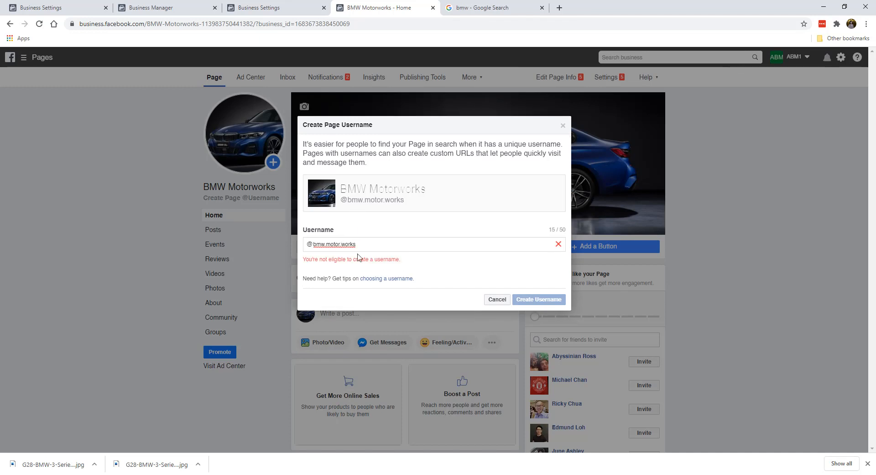
{"action": "left_click_drag", "start_coordinate": [320, 244], "coordinate": [435, 247]}
{"action": "type", "text": "wmot"}
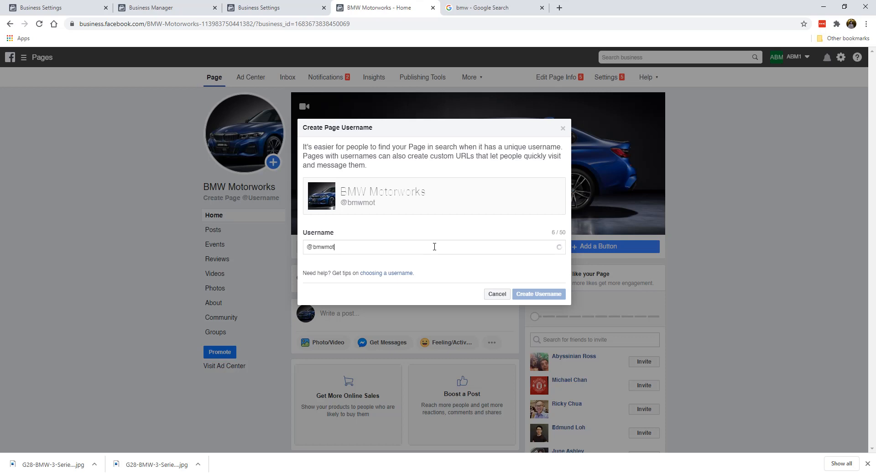
{"action": "type", "text": "orworkspage"}
{"action": "key", "text": "Return"}
{"action": "left_click", "coordinate": [542, 8]}
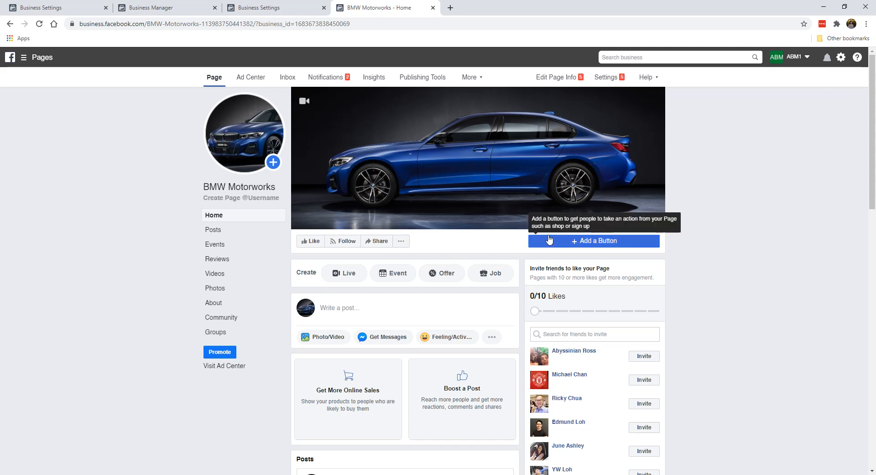
Step: Add a Send Message action button from the Contact you options, routed to Messenger
{"action": "left_click", "coordinate": [580, 244]}
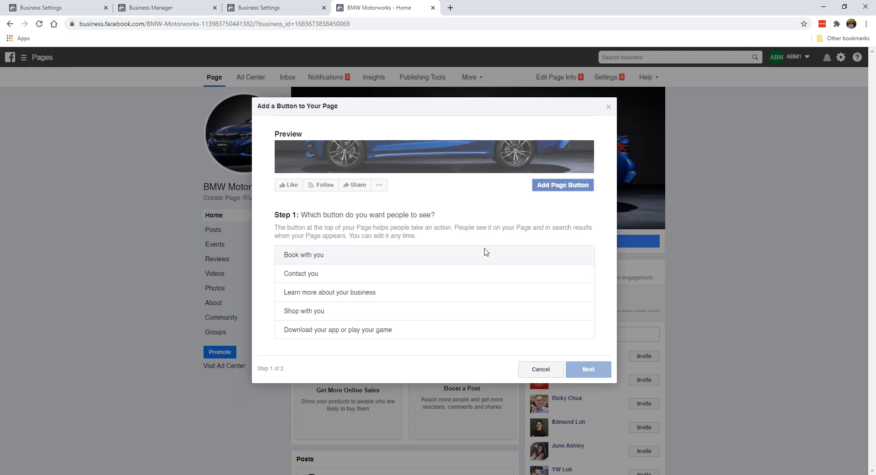
{"action": "left_click", "coordinate": [347, 279]}
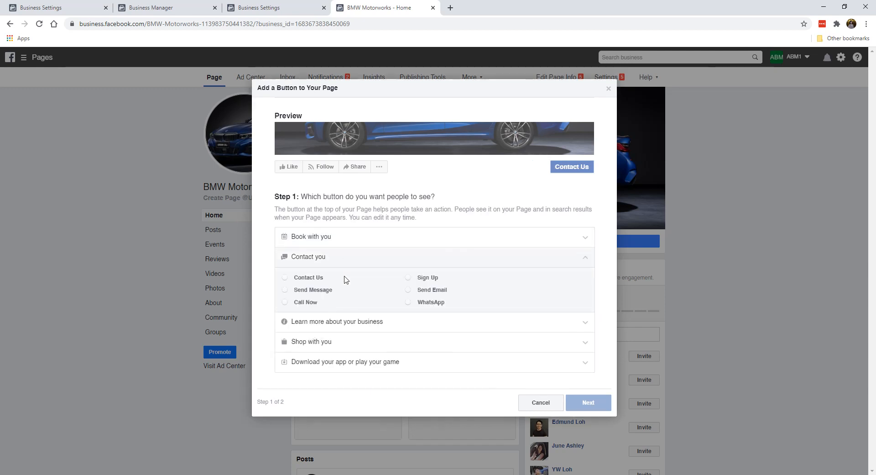
{"action": "left_click", "coordinate": [313, 290]}
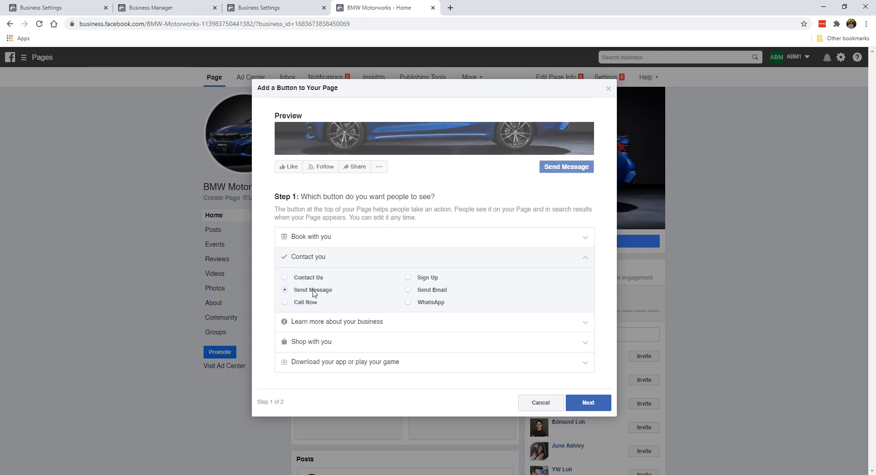
{"action": "left_click", "coordinate": [588, 400]}
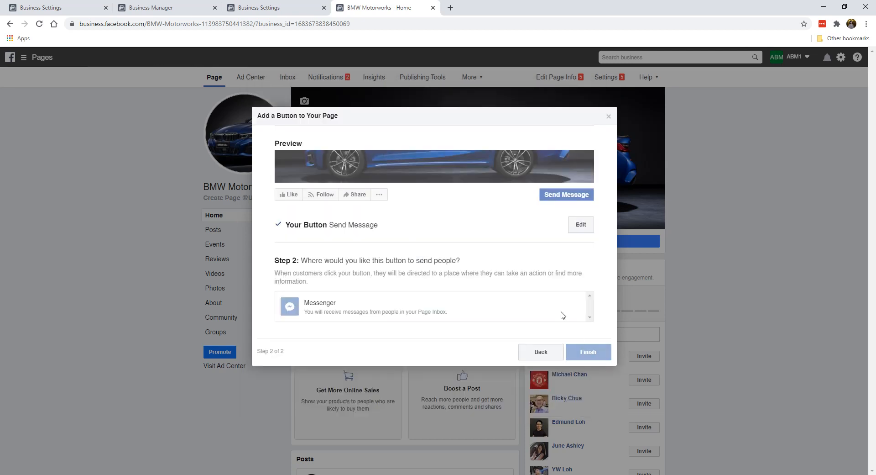
{"action": "left_click", "coordinate": [389, 310]}
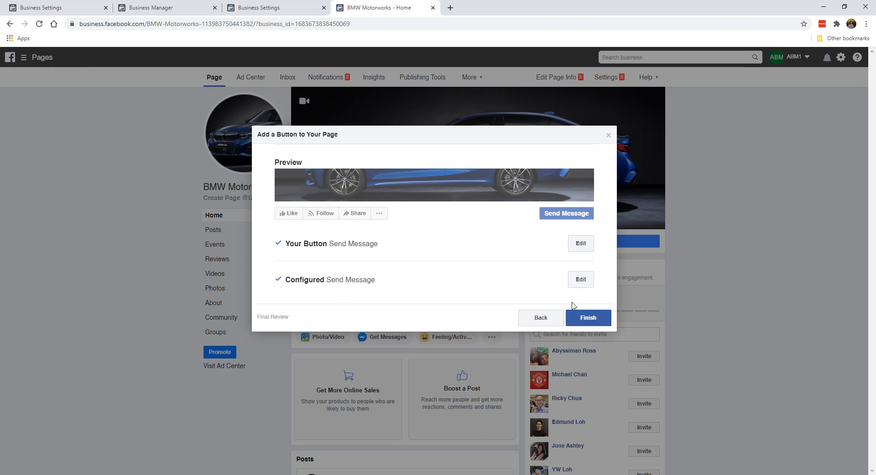
{"action": "left_click", "coordinate": [602, 320]}
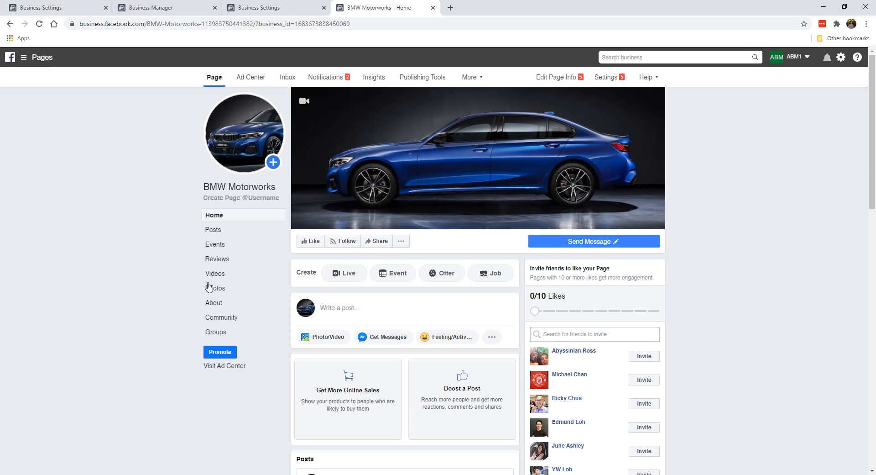
Step: Like and follow the BMW Motorworks Page, then bring up its Settings
{"action": "scroll", "coordinate": [186, 274], "scroll_direction": "down", "scroll_amount": 2}
{"action": "scroll", "coordinate": [190, 273], "scroll_direction": "up", "scroll_amount": 2}
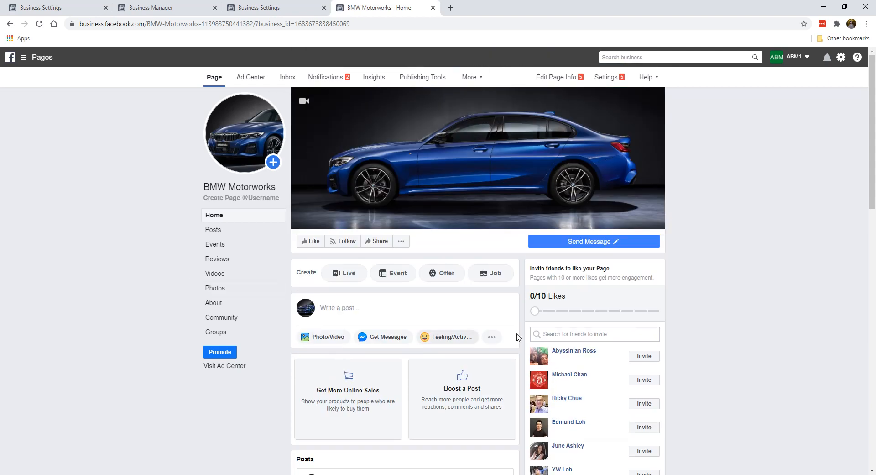
{"action": "left_click", "coordinate": [312, 242]}
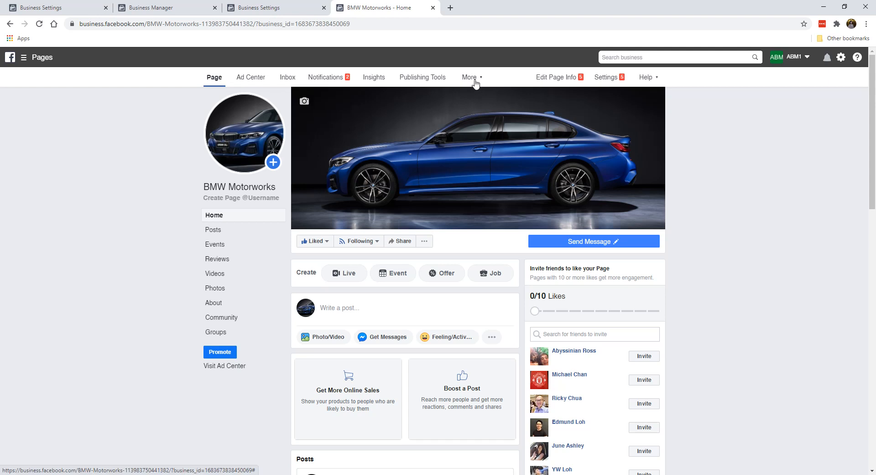
{"action": "left_click", "coordinate": [607, 77]}
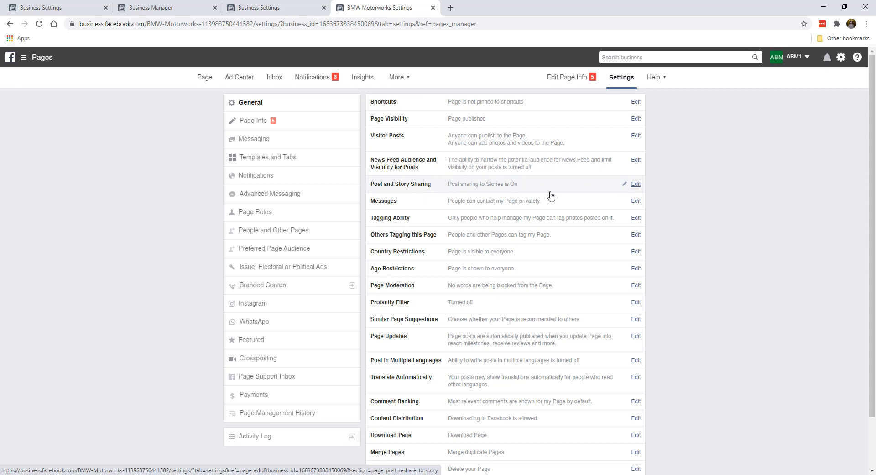
Step: Disable sharing to Stories under Post and Story Sharing and save the change
{"action": "left_click", "coordinate": [634, 185]}
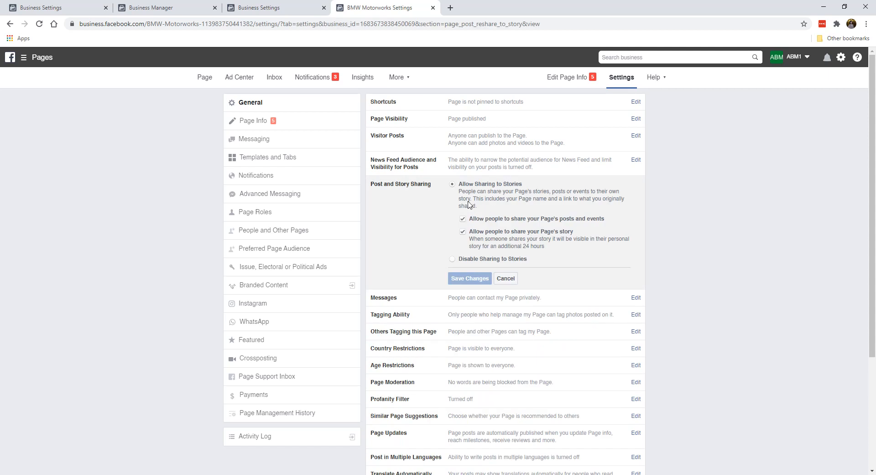
{"action": "left_click", "coordinate": [453, 259]}
{"action": "left_click", "coordinate": [459, 233]}
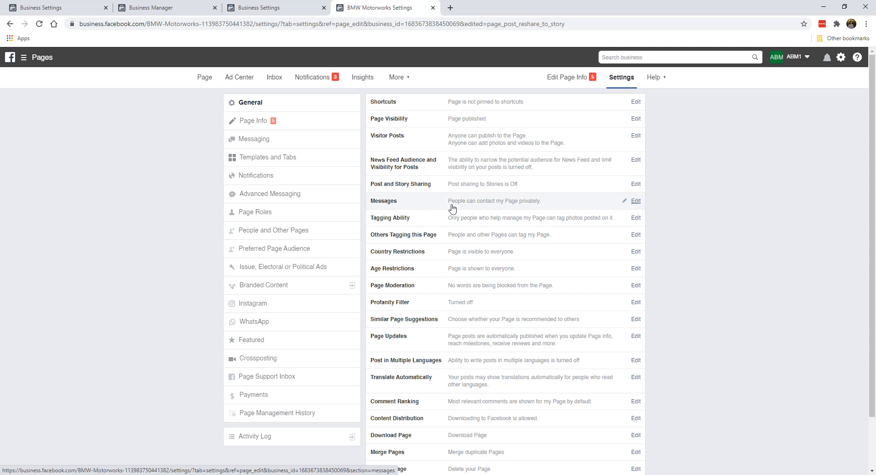
{"action": "scroll", "coordinate": [446, 290], "scroll_direction": "down", "scroll_amount": 1}
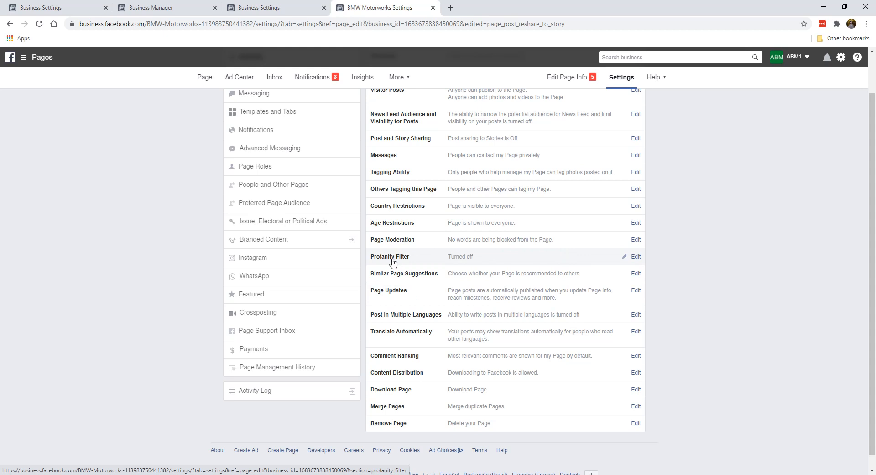
Step: Set the Profanity Filter to Medium and save it
{"action": "left_click", "coordinate": [635, 257]}
{"action": "left_click", "coordinate": [475, 257]}
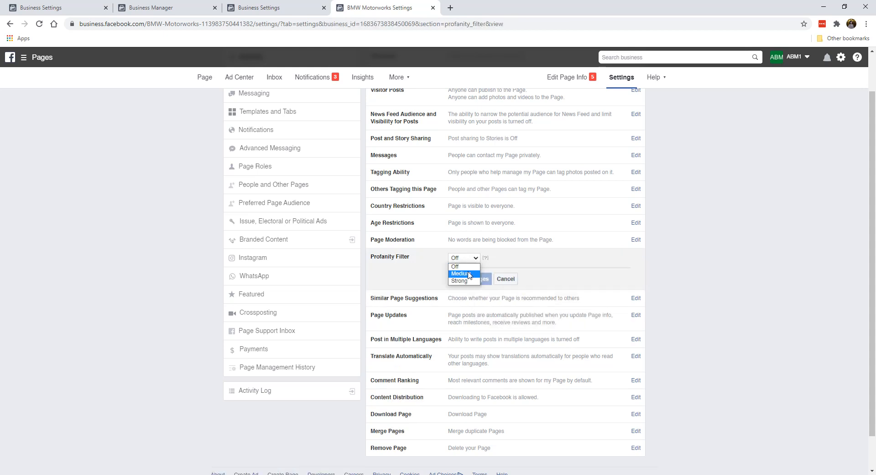
{"action": "left_click", "coordinate": [468, 273]}
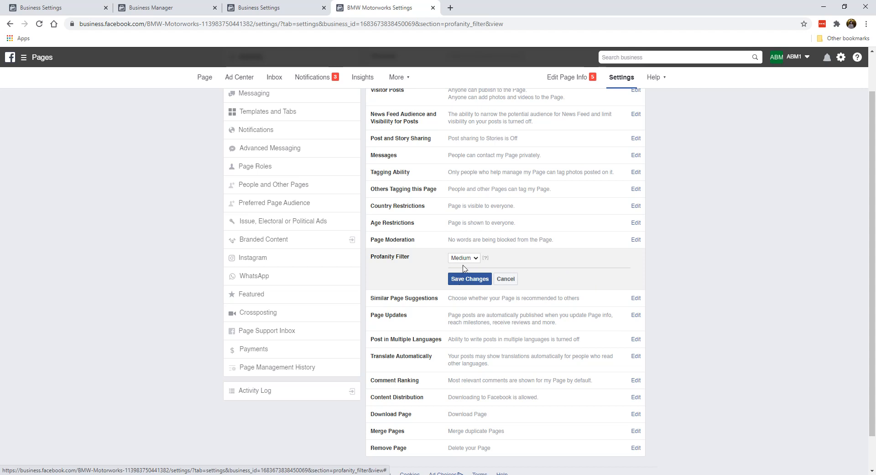
{"action": "left_click", "coordinate": [460, 281]}
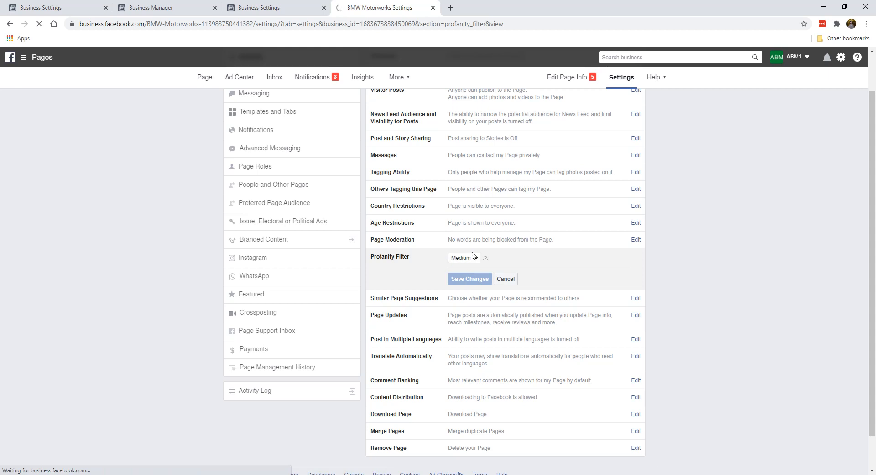
Step: Go to the Page Info section of the settings
{"action": "scroll", "coordinate": [402, 327], "scroll_direction": "down", "scroll_amount": 2}
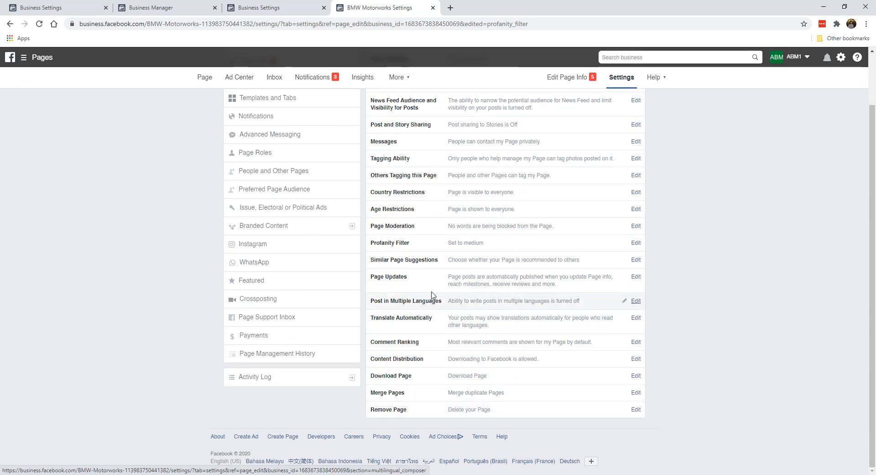
{"action": "scroll", "coordinate": [485, 333], "scroll_direction": "up", "scroll_amount": 2}
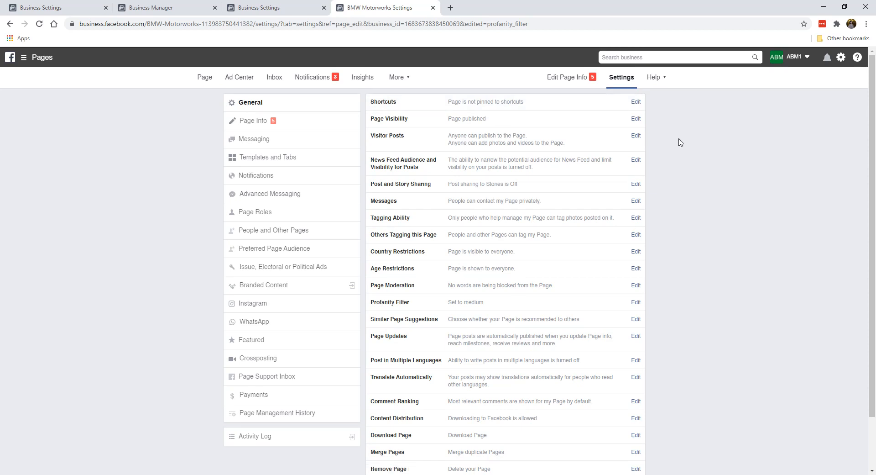
{"action": "left_click", "coordinate": [293, 120]}
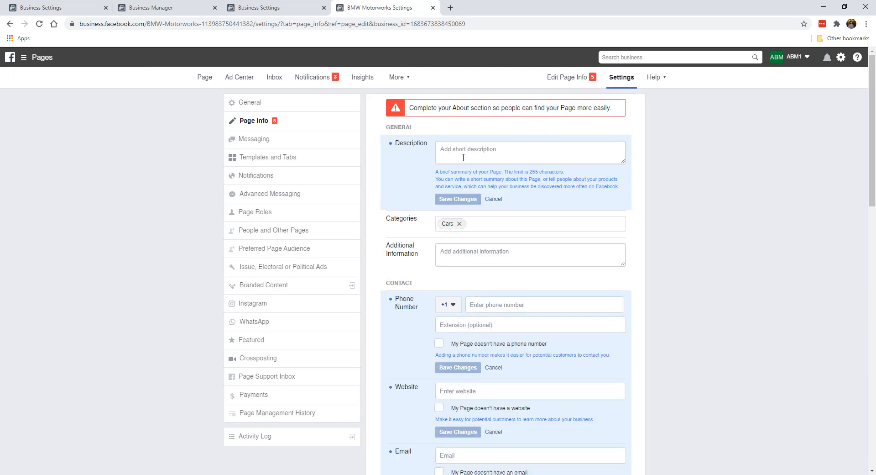
Step: Write the description 'German engineering at its finest, and all things BMW…' about gadgets and mods, and save
{"action": "scroll", "coordinate": [419, 310], "scroll_direction": "down", "scroll_amount": 5}
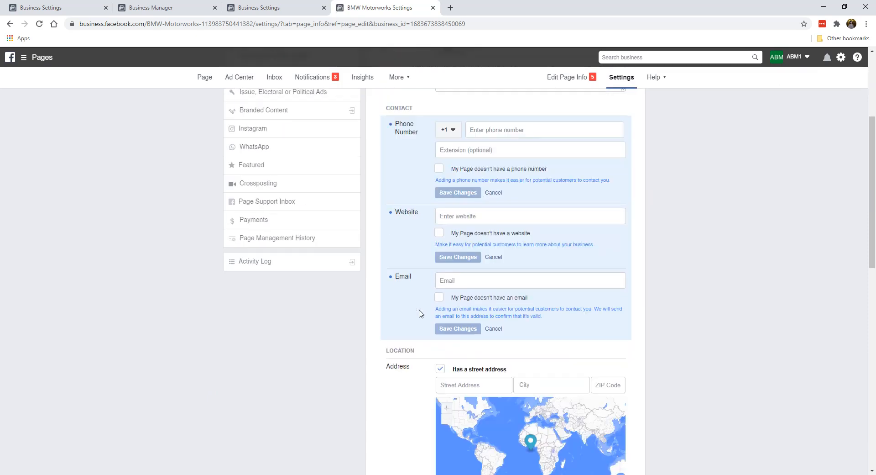
{"action": "scroll", "coordinate": [420, 313], "scroll_direction": "up", "scroll_amount": 5}
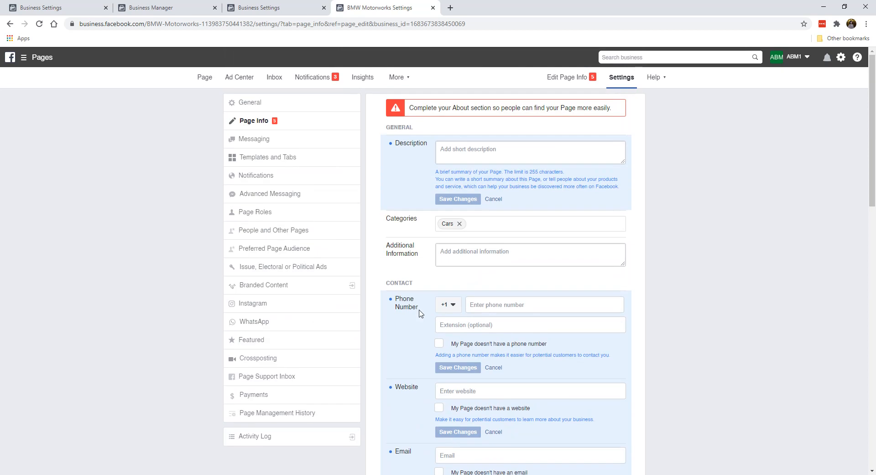
{"action": "left_click", "coordinate": [487, 156]}
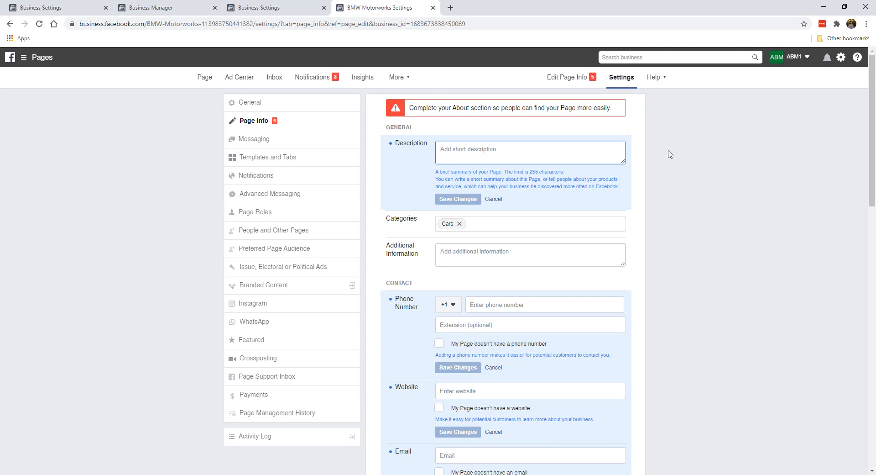
{"action": "type", "text": "German engineering at its finest, and all thi"}
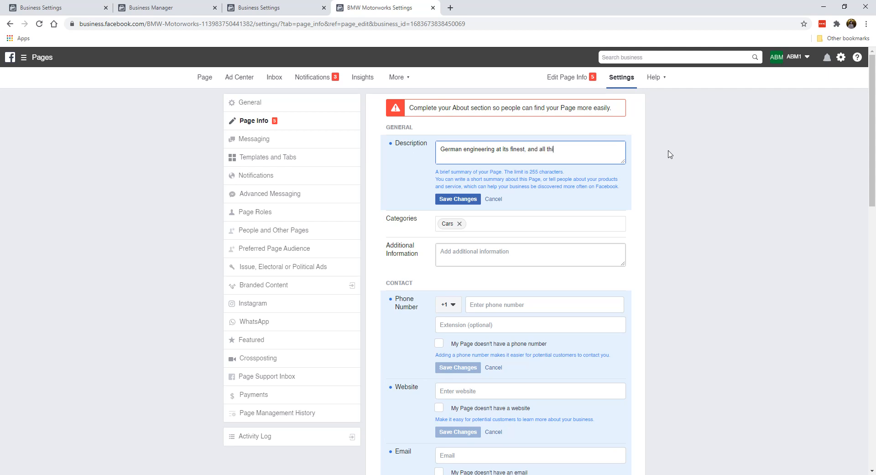
{"action": "type", "text": "BMW. We"}
{"action": "type", "text": "share all the latest gadgets, accesories and"}
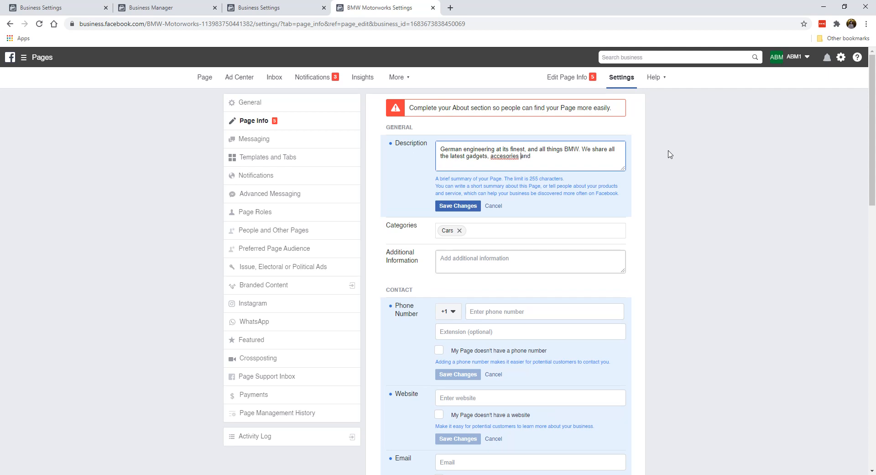
{"action": "type", "text": "s"}
{"action": "type", "text": "odels."}
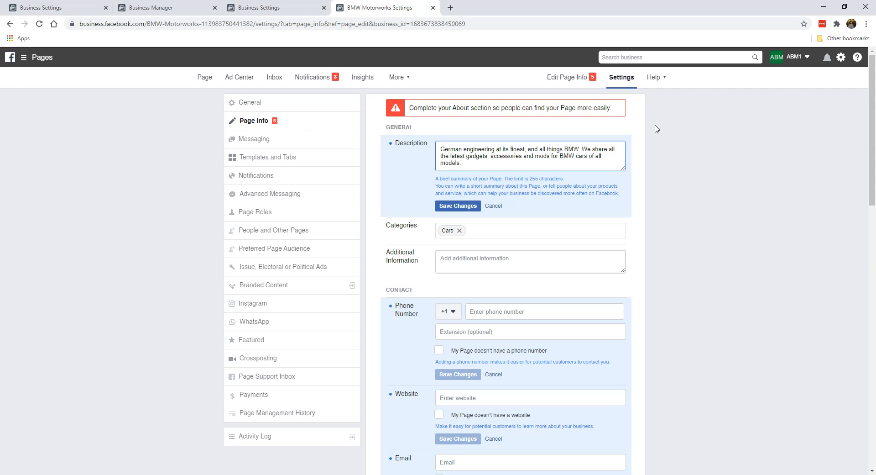
{"action": "left_click", "coordinate": [449, 211]}
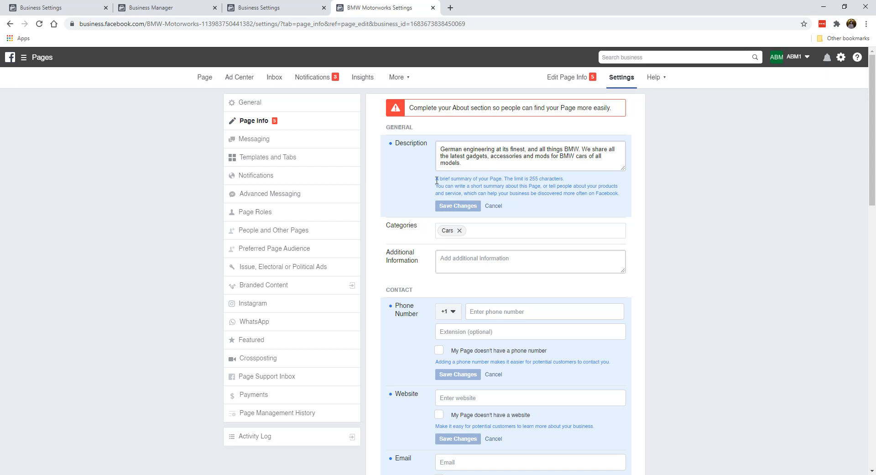
Step: Mark the Page as having no phone number and save
{"action": "scroll", "coordinate": [447, 232], "scroll_direction": "down", "scroll_amount": 2}
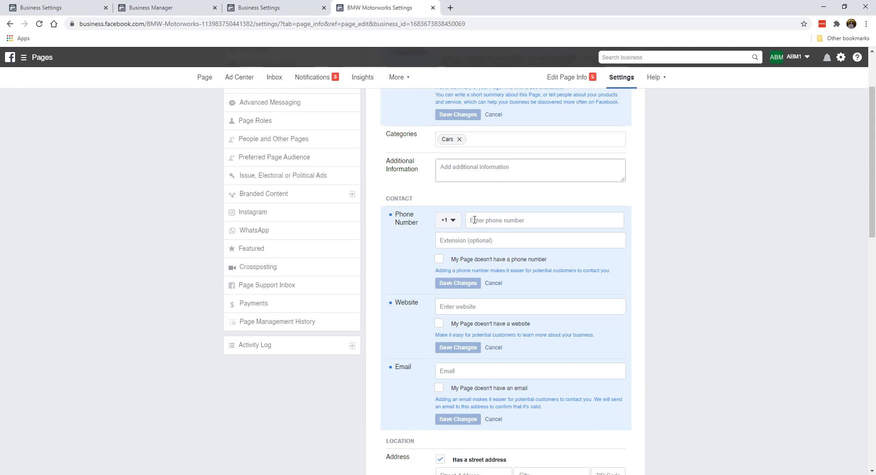
{"action": "left_click", "coordinate": [440, 260]}
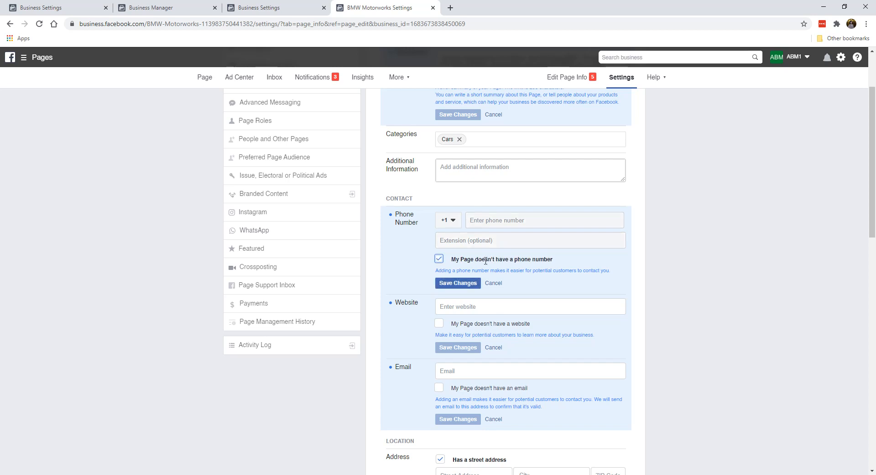
{"action": "left_click", "coordinate": [462, 283]}
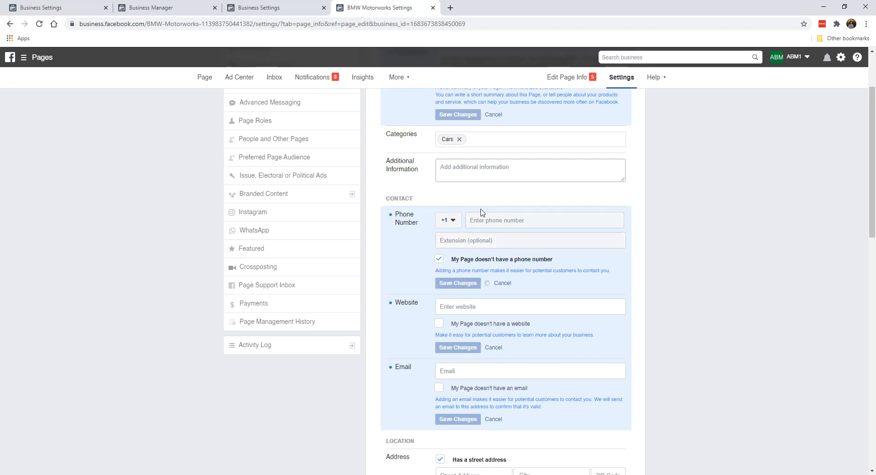
{"action": "scroll", "coordinate": [450, 286], "scroll_direction": "down", "scroll_amount": 1}
{"action": "left_click", "coordinate": [455, 261]}
{"action": "type", "text": "https:/"}
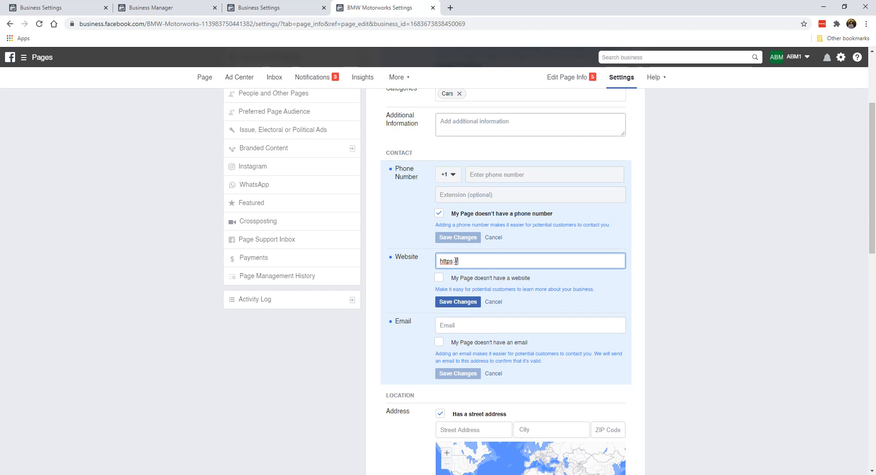
{"action": "key", "text": "BackSpace"}
{"action": "key", "text": "BackSpace"}
{"action": "key", "text": "BackSpace"}
{"action": "type", "text": "mwmotorworks.com/"}
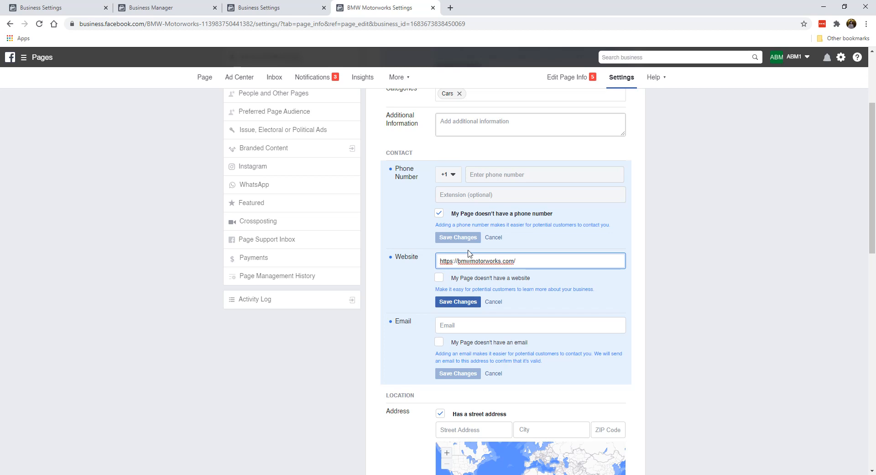
{"action": "left_click", "coordinate": [463, 302]}
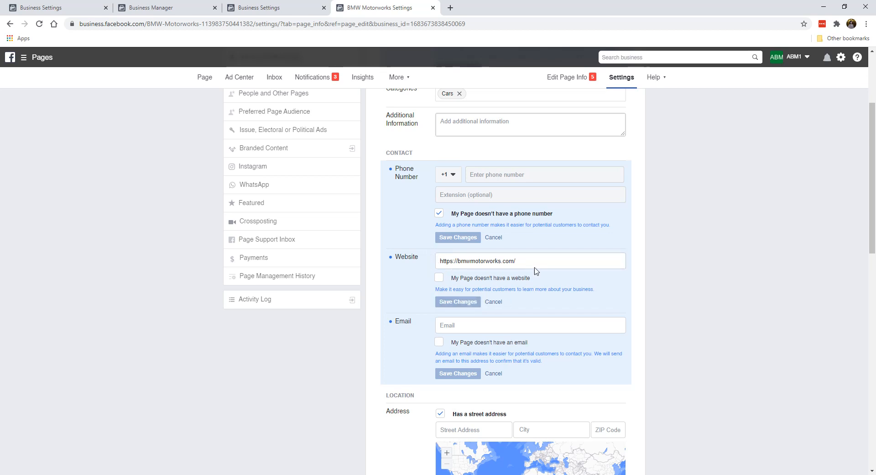
{"action": "left_click", "coordinate": [439, 277]}
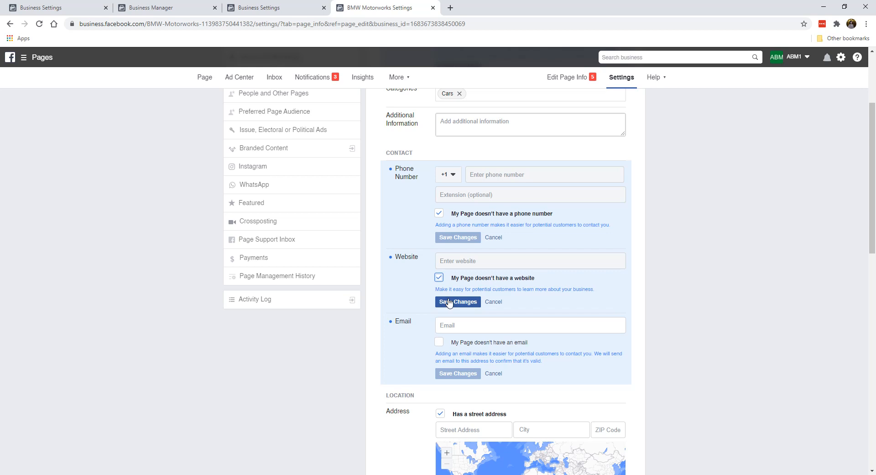
{"action": "left_click", "coordinate": [439, 277]}
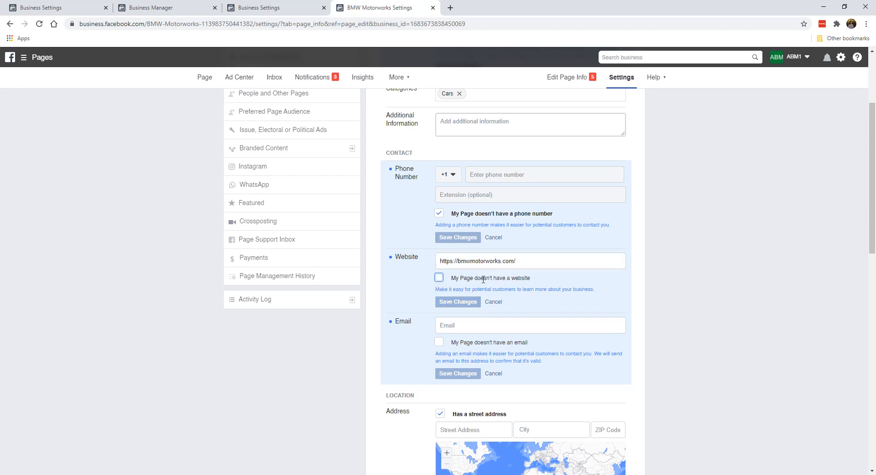
Step: Enter the Page's full support e-mail address in the Email field and save it
{"action": "scroll", "coordinate": [479, 273], "scroll_direction": "down", "scroll_amount": 2}
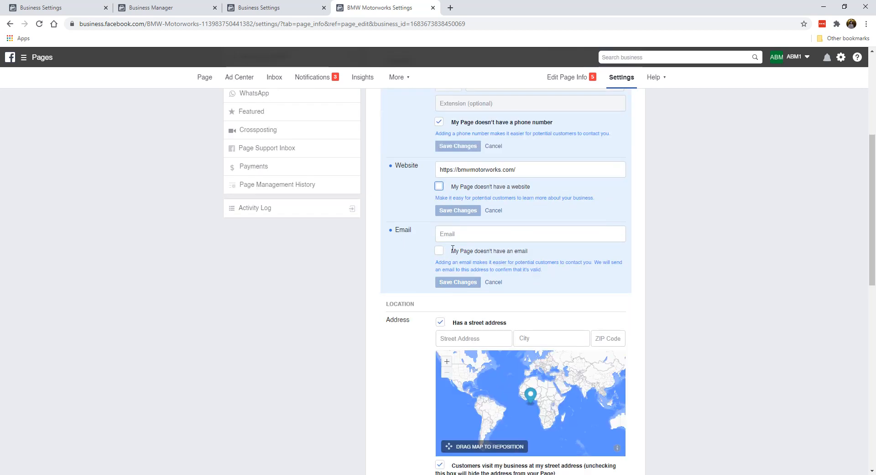
{"action": "left_click", "coordinate": [459, 234]}
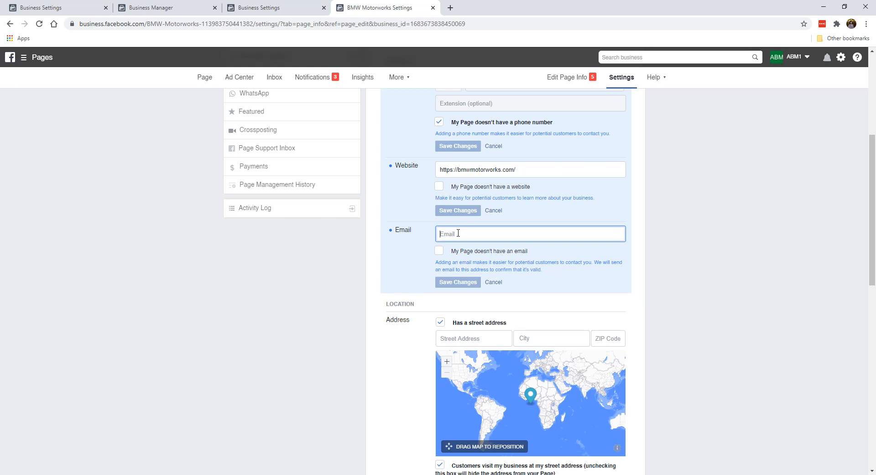
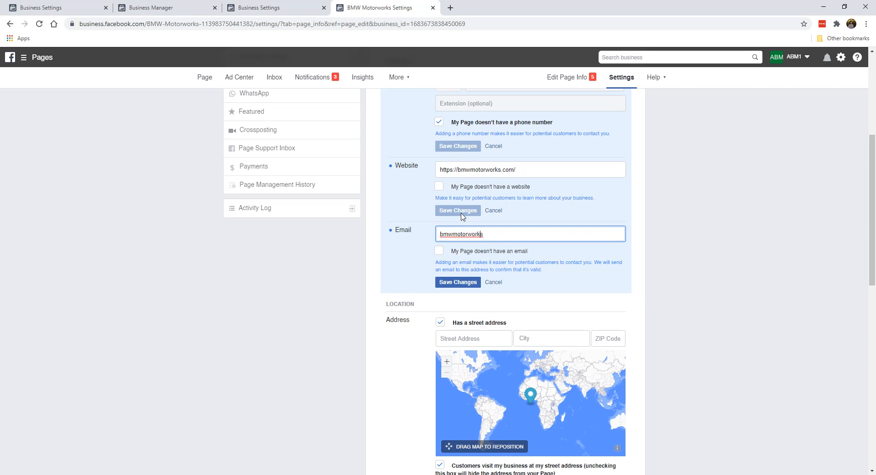
{"action": "key", "text": "End"}
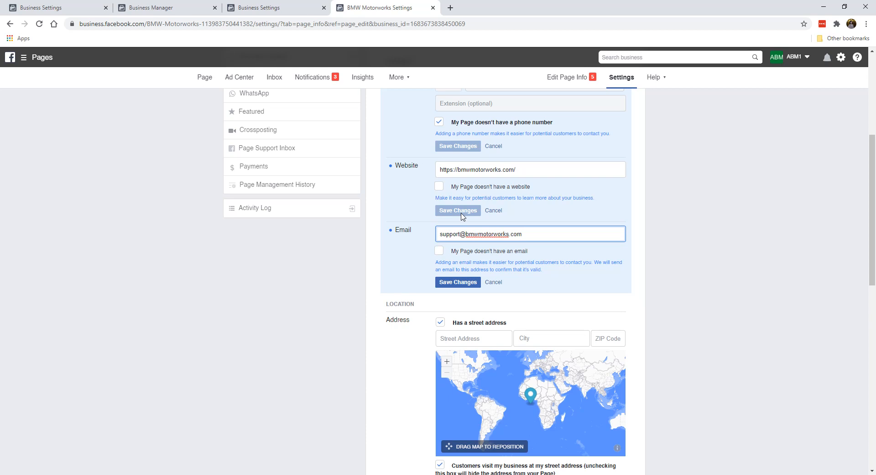
{"action": "left_click", "coordinate": [441, 254]}
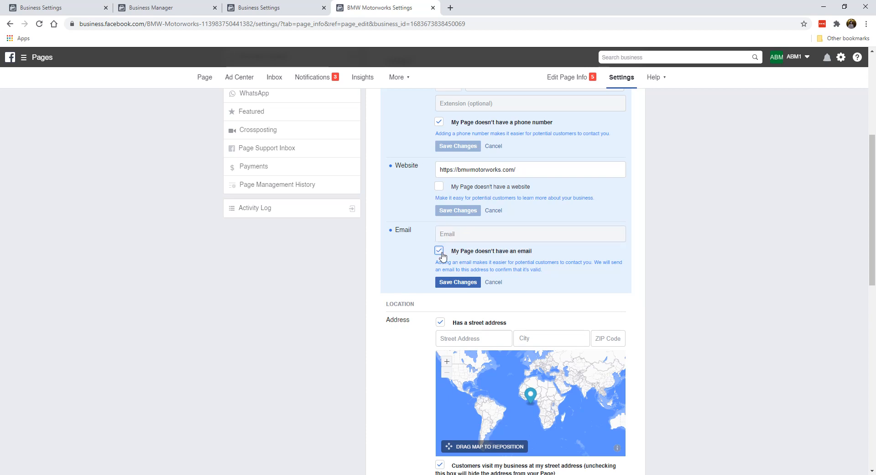
{"action": "left_click", "coordinate": [439, 251]}
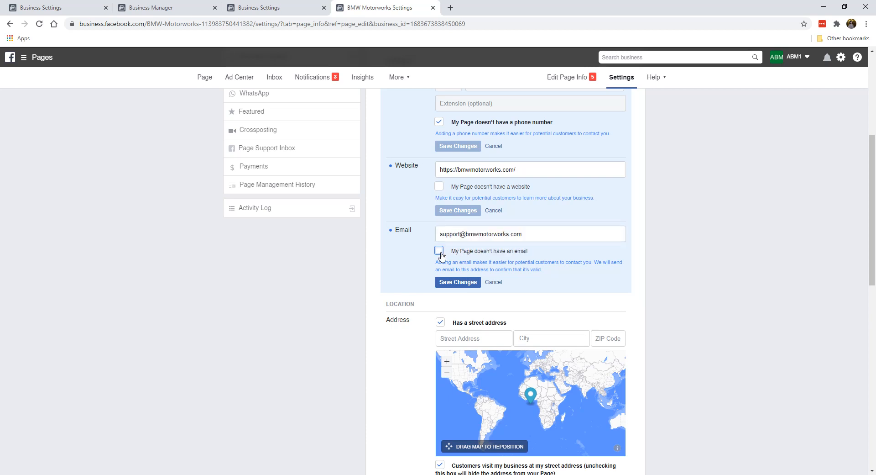
{"action": "left_click", "coordinate": [448, 283]}
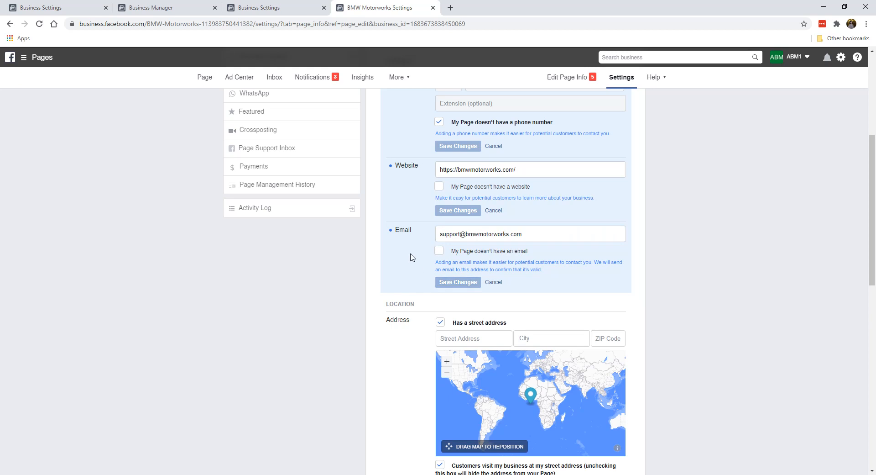
{"action": "scroll", "coordinate": [410, 257], "scroll_direction": "down", "scroll_amount": 3}
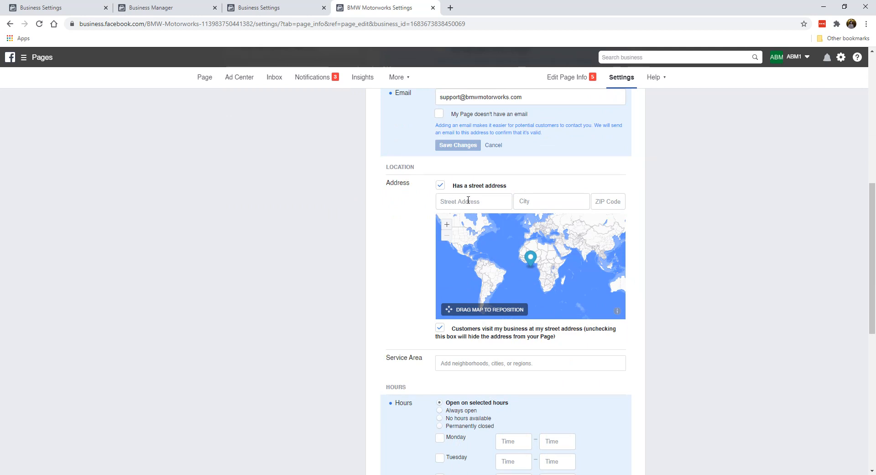
Step: Untick 'Has a street address' and 'Customers visit my business', and save
{"action": "left_click", "coordinate": [440, 187]}
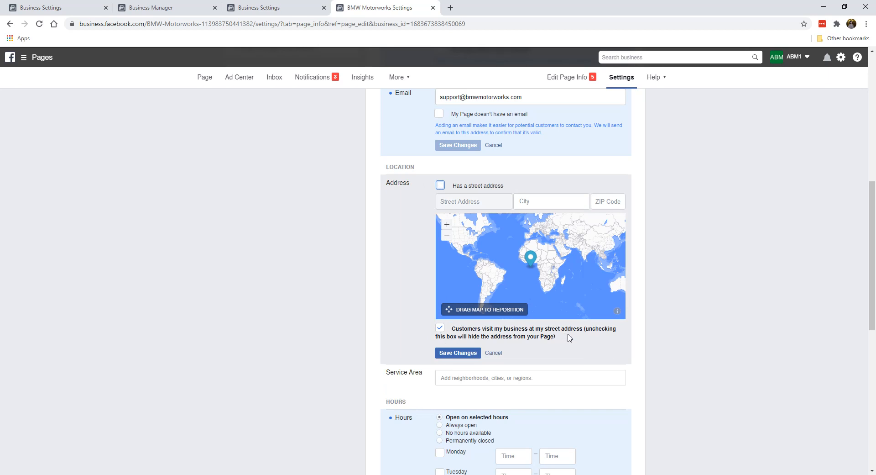
{"action": "left_click", "coordinate": [440, 328]}
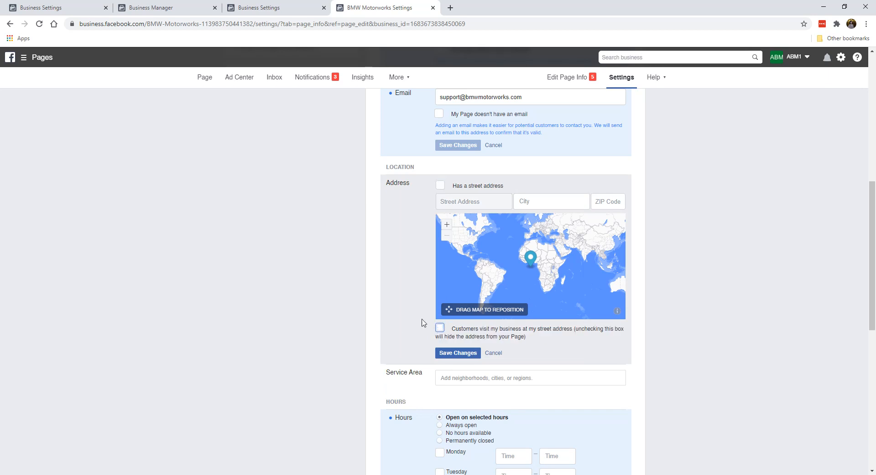
{"action": "left_click", "coordinate": [464, 353]}
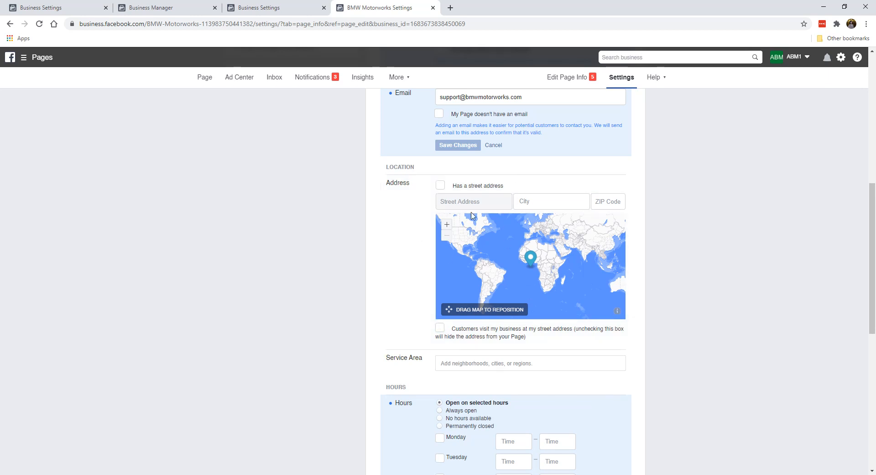
Step: Open the Service Area editor and cancel it without changes
{"action": "scroll", "coordinate": [369, 278], "scroll_direction": "down", "scroll_amount": 1}
{"action": "scroll", "coordinate": [436, 179], "scroll_direction": "down", "scroll_amount": 2}
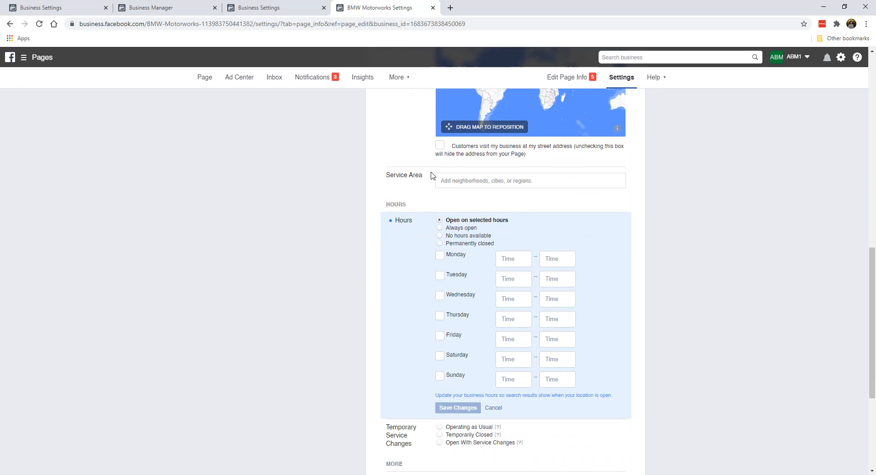
{"action": "left_click", "coordinate": [468, 182]}
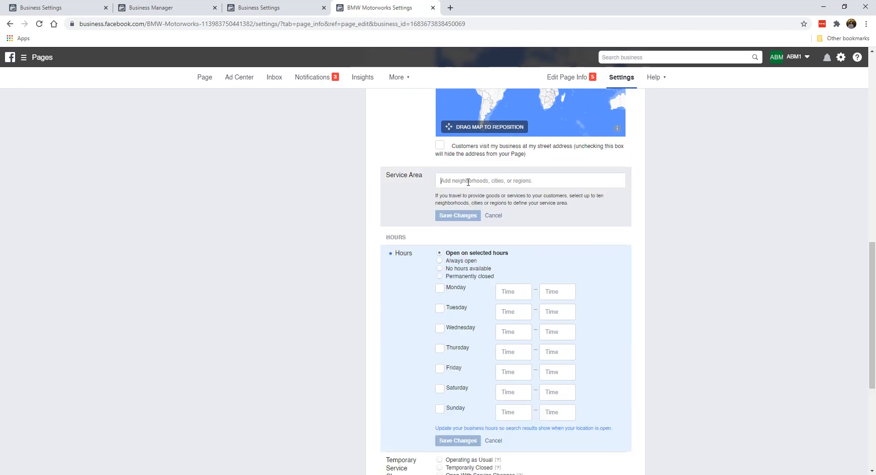
{"action": "left_click", "coordinate": [493, 215]}
{"action": "scroll", "coordinate": [422, 206], "scroll_direction": "down", "scroll_amount": 1}
{"action": "scroll", "coordinate": [411, 189], "scroll_direction": "down", "scroll_amount": 1}
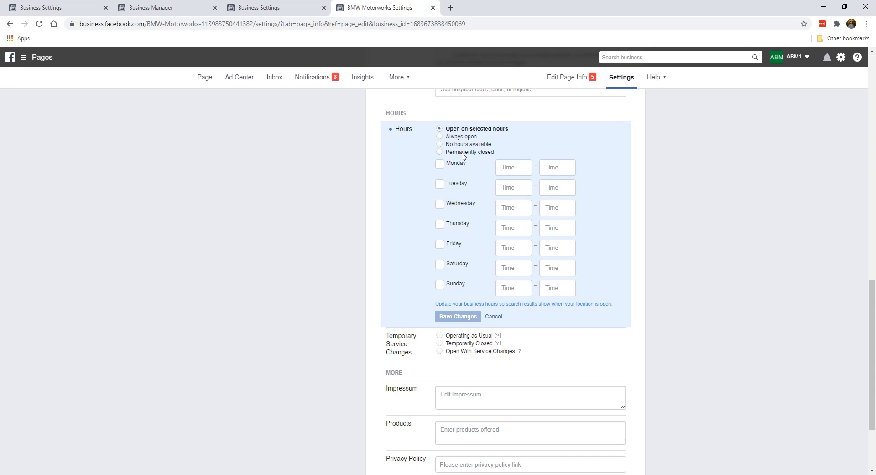
Step: Set the Page's hours to Always open and save, after briefly trying Permanently closed
{"action": "left_click", "coordinate": [469, 136]}
{"action": "left_click", "coordinate": [458, 212]}
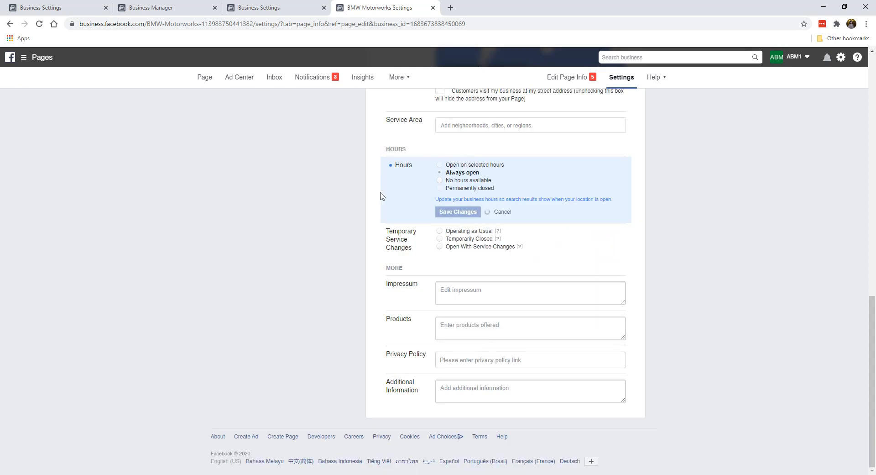
{"action": "left_click", "coordinate": [440, 189]}
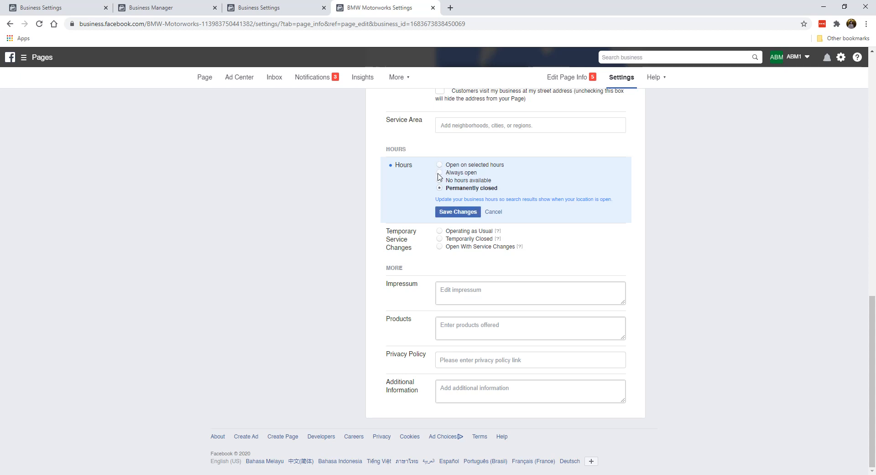
{"action": "left_click", "coordinate": [441, 173]}
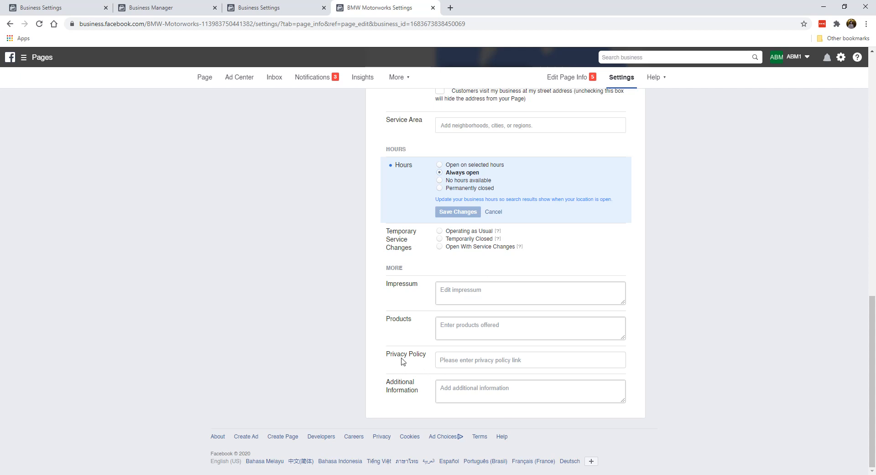
Step: Start adding a Privacy Policy link, then cancel without changes
{"action": "left_click", "coordinate": [465, 360]}
{"action": "left_click", "coordinate": [471, 373]}
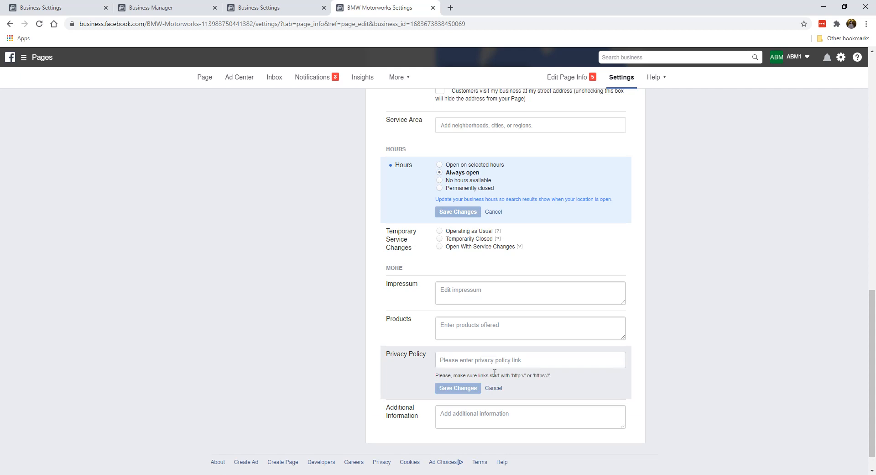
{"action": "left_click", "coordinate": [496, 388]}
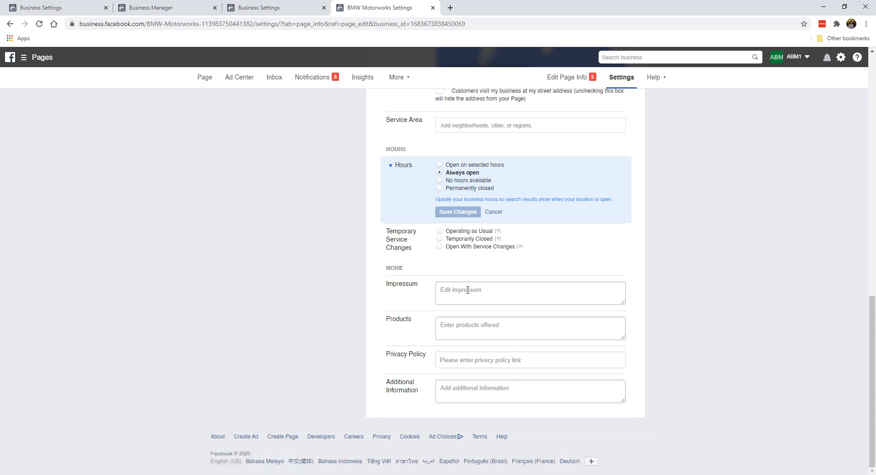
{"action": "scroll", "coordinate": [493, 305], "scroll_direction": "up", "scroll_amount": 10}
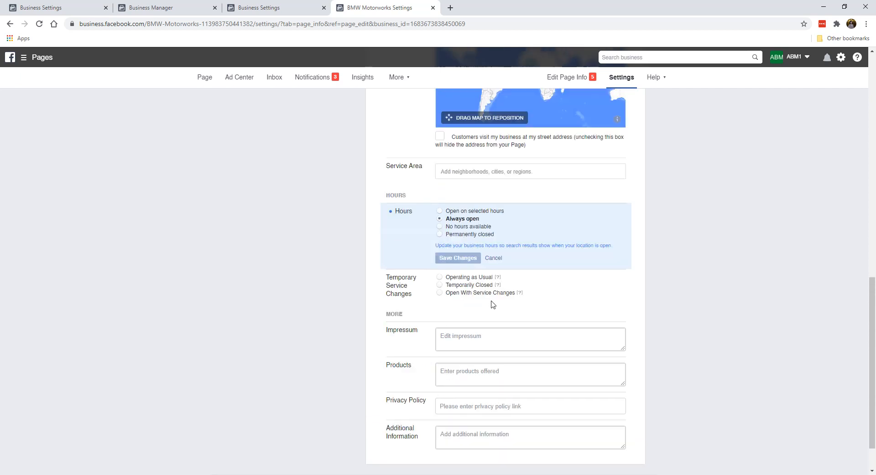
Step: Review the Messaging settings, where the greeting and sending with Return are both off
{"action": "left_click", "coordinate": [269, 143]}
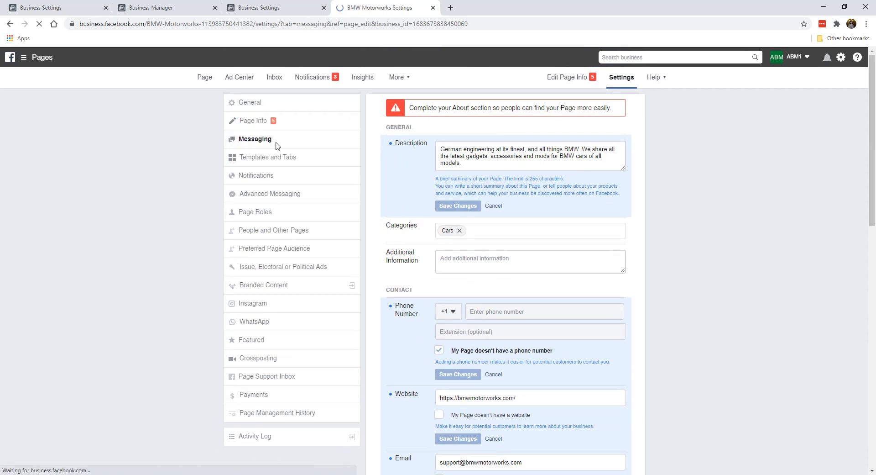
{"action": "scroll", "coordinate": [505, 255], "scroll_direction": "down", "scroll_amount": 4}
{"action": "scroll", "coordinate": [504, 265], "scroll_direction": "down", "scroll_amount": 3}
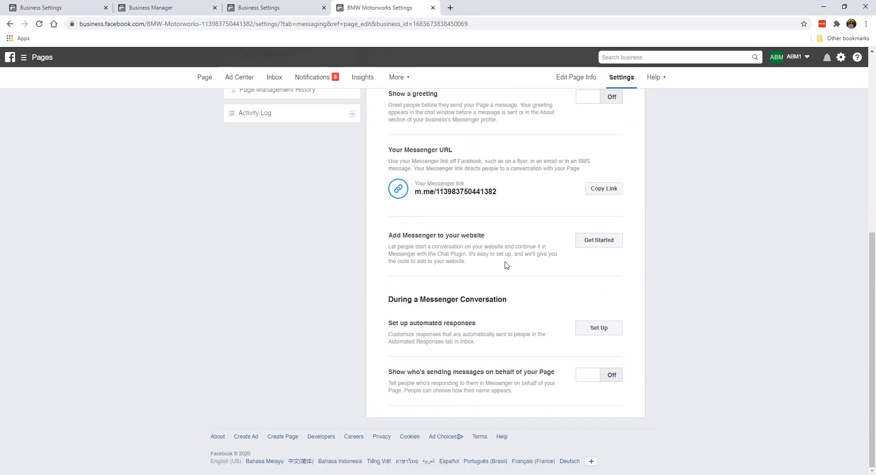
{"action": "scroll", "coordinate": [504, 265], "scroll_direction": "up", "scroll_amount": 7}
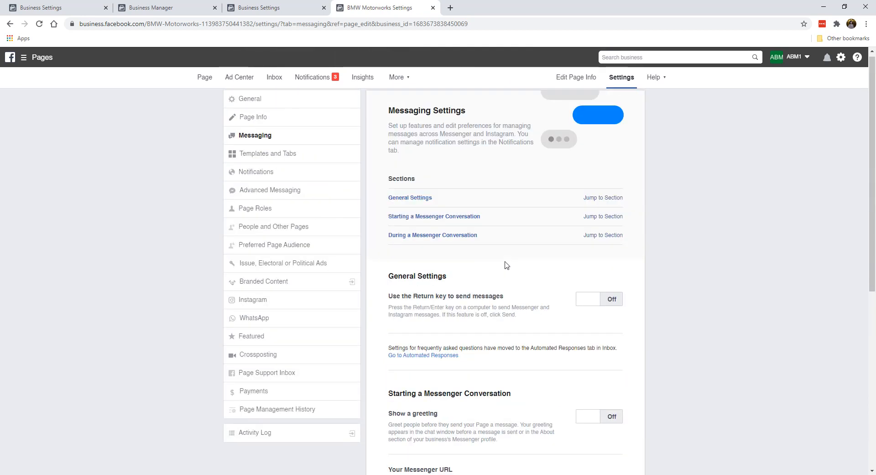
{"action": "scroll", "coordinate": [505, 265], "scroll_direction": "down", "scroll_amount": 7}
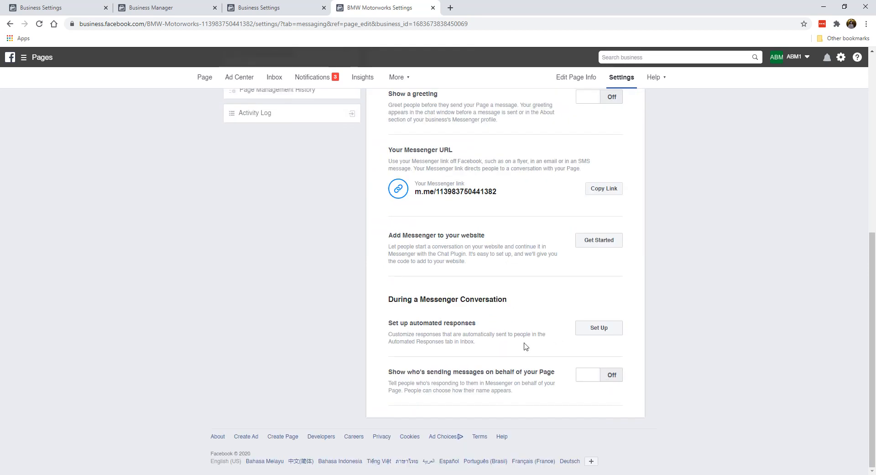
{"action": "scroll", "coordinate": [490, 301], "scroll_direction": "up", "scroll_amount": 7}
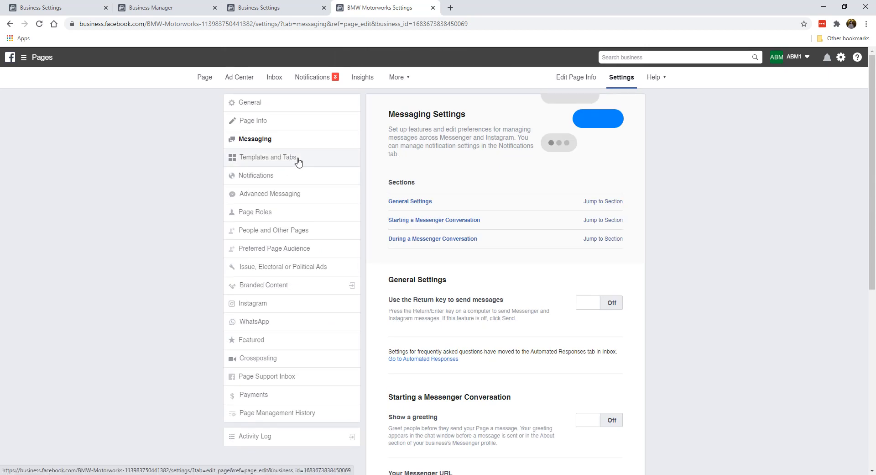
{"action": "scroll", "coordinate": [519, 281], "scroll_direction": "down", "scroll_amount": 7}
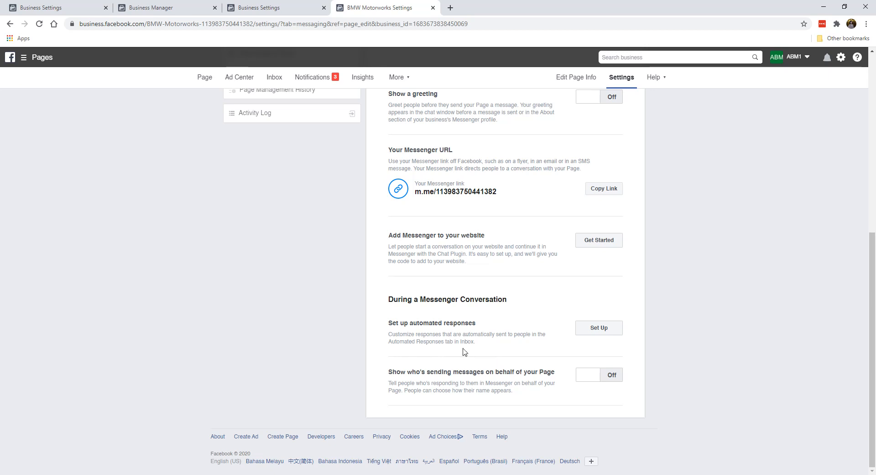
Step: Review Templates and Tabs: Standard template, default tabs on, tabs from Home to Groups
{"action": "scroll", "coordinate": [464, 351], "scroll_direction": "up", "scroll_amount": 7}
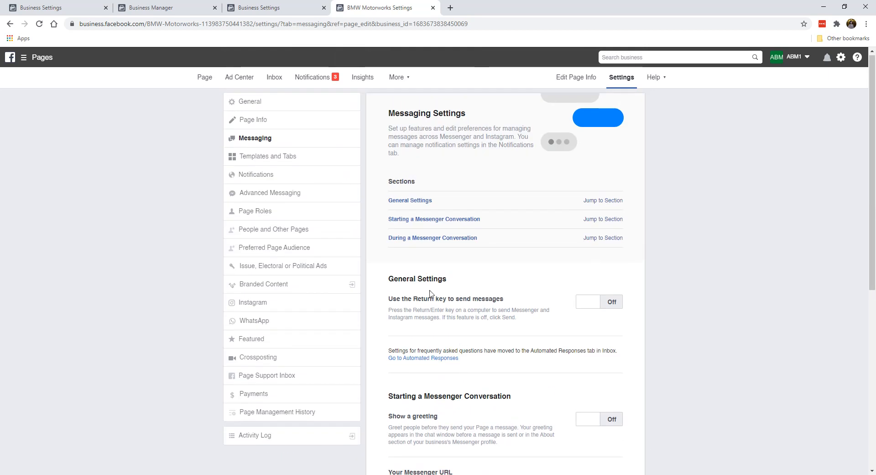
{"action": "left_click", "coordinate": [307, 163]}
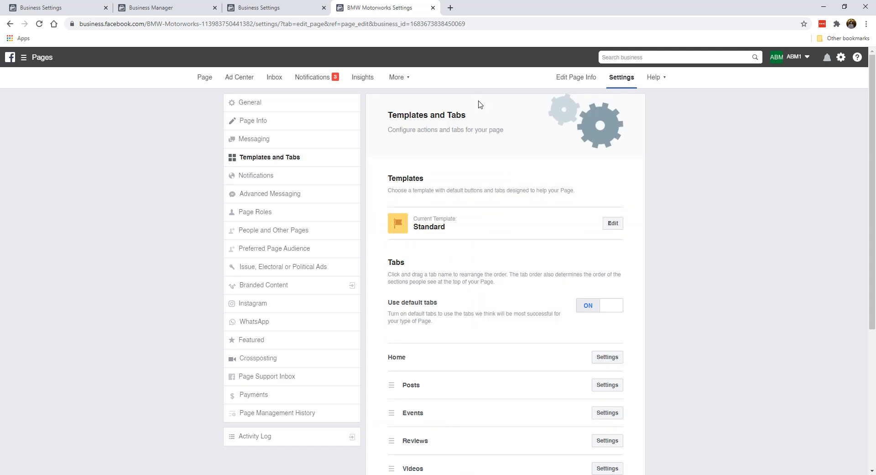
{"action": "scroll", "coordinate": [529, 268], "scroll_direction": "down", "scroll_amount": 1}
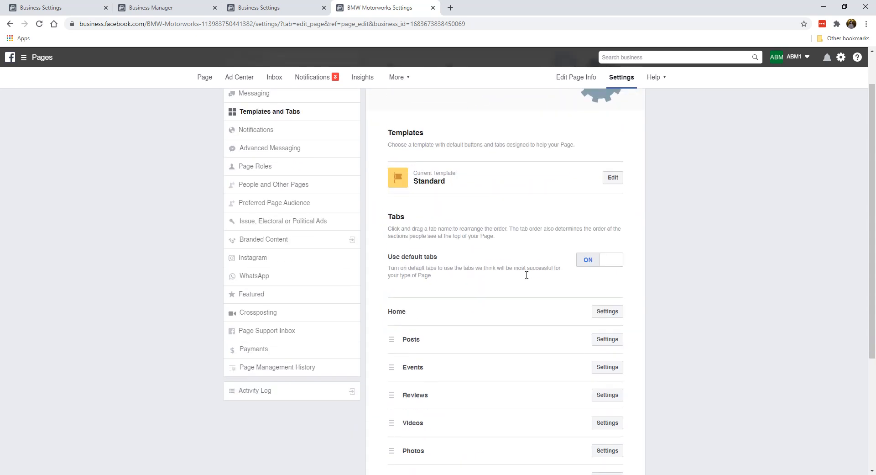
{"action": "scroll", "coordinate": [527, 276], "scroll_direction": "up", "scroll_amount": 1}
{"action": "scroll", "coordinate": [489, 229], "scroll_direction": "down", "scroll_amount": 1}
{"action": "scroll", "coordinate": [491, 228], "scroll_direction": "down", "scroll_amount": 1}
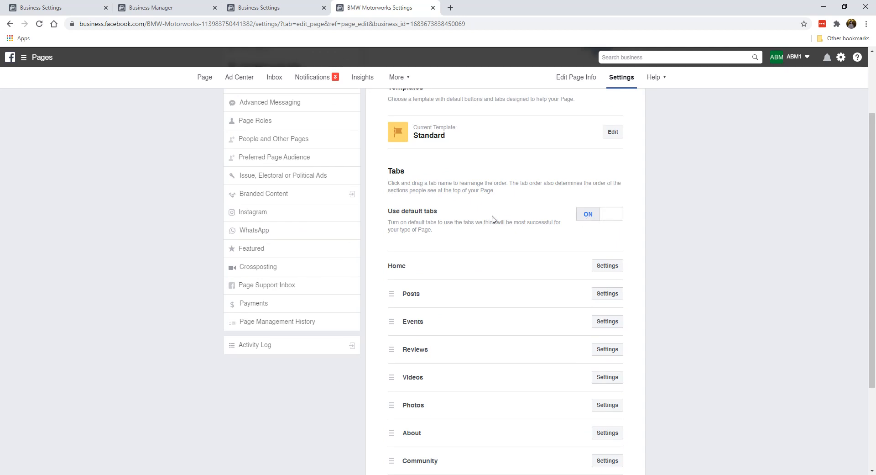
{"action": "scroll", "coordinate": [501, 231], "scroll_direction": "down", "scroll_amount": 2}
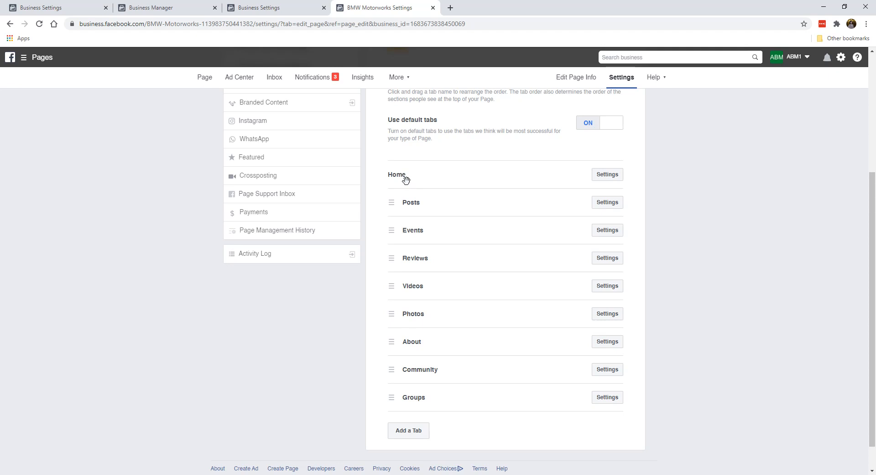
{"action": "scroll", "coordinate": [450, 310], "scroll_direction": "up", "scroll_amount": 2}
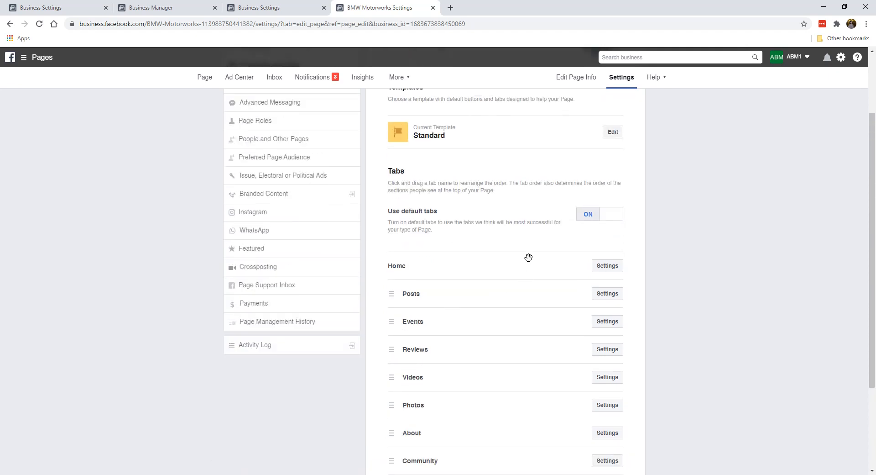
Step: Turn off default tabs and hide the Events tab, saving the change
{"action": "left_click", "coordinate": [591, 216]}
{"action": "scroll", "coordinate": [462, 235], "scroll_direction": "down", "scroll_amount": 2}
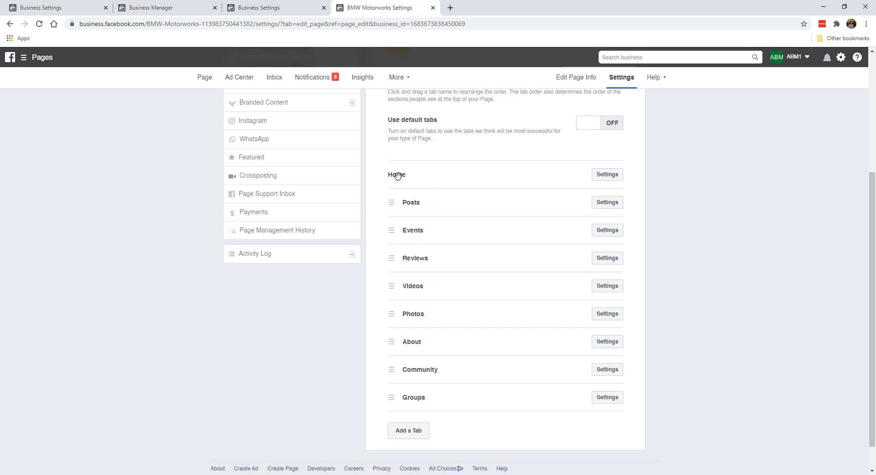
{"action": "left_click", "coordinate": [607, 203]}
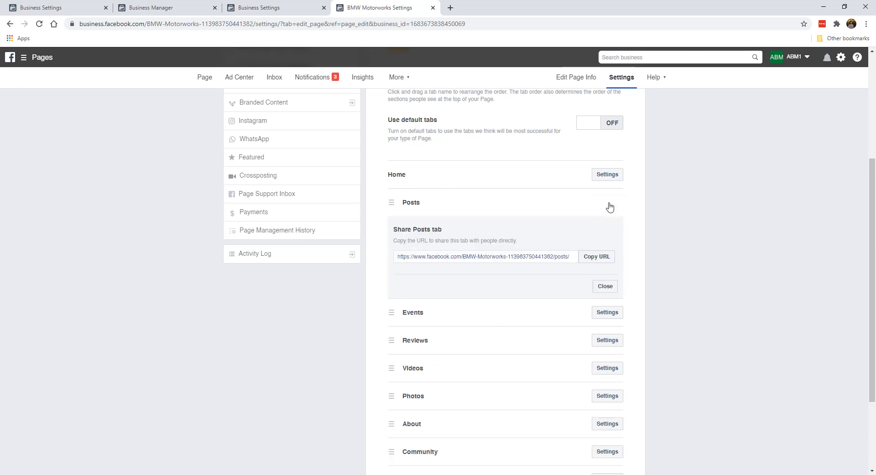
{"action": "left_click", "coordinate": [605, 286]}
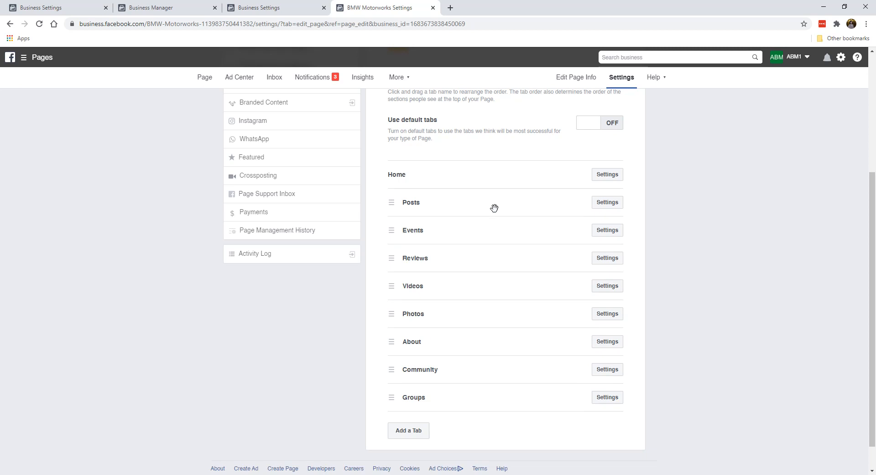
{"action": "left_click", "coordinate": [614, 232]}
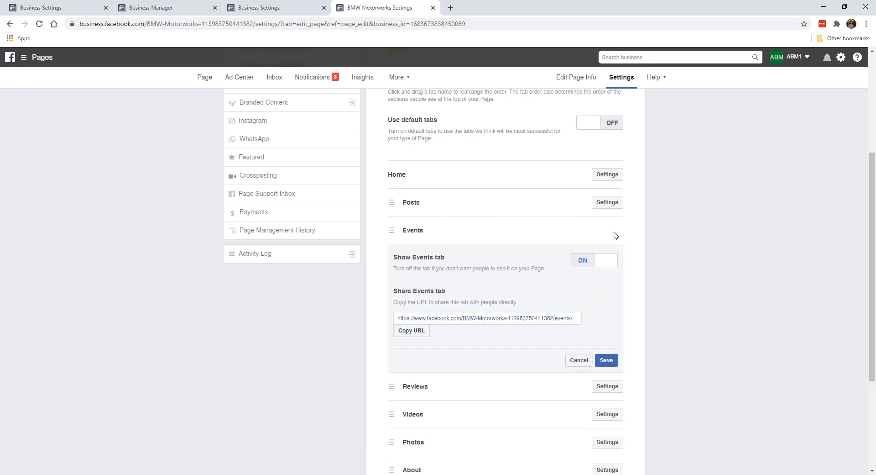
{"action": "left_click", "coordinate": [580, 261]}
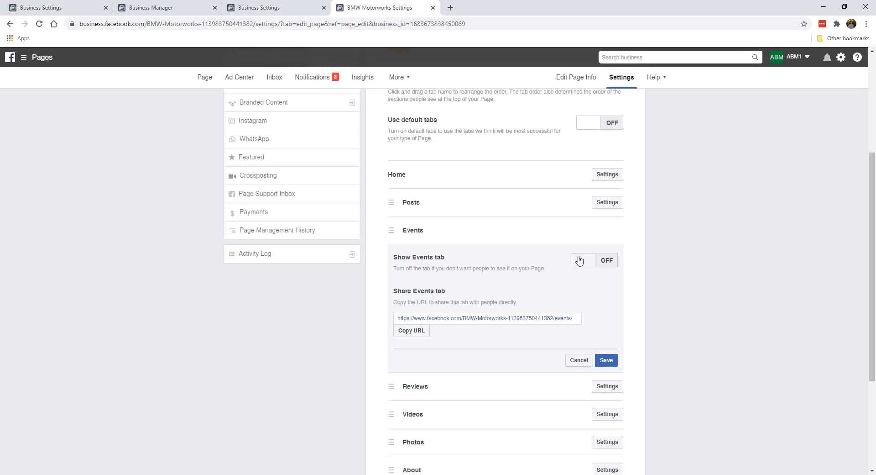
{"action": "left_click", "coordinate": [607, 361]}
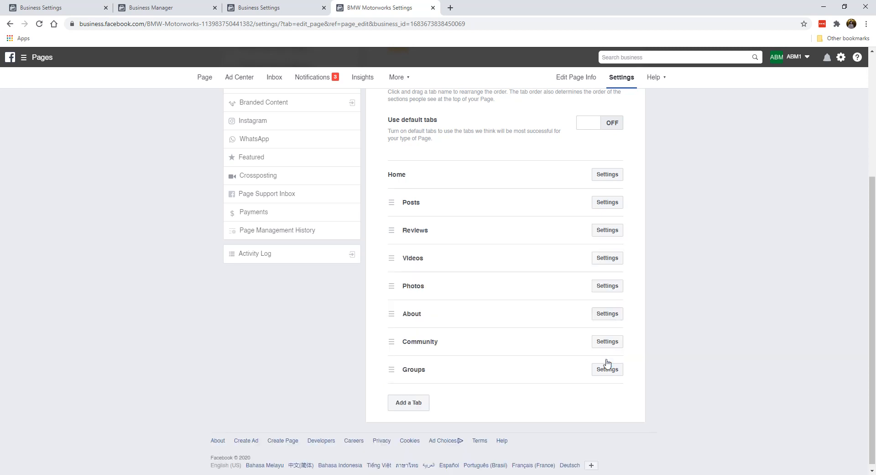
Step: Check the Videos and Community sharing panels, then hide and save the Groups tab
{"action": "left_click", "coordinate": [599, 259]}
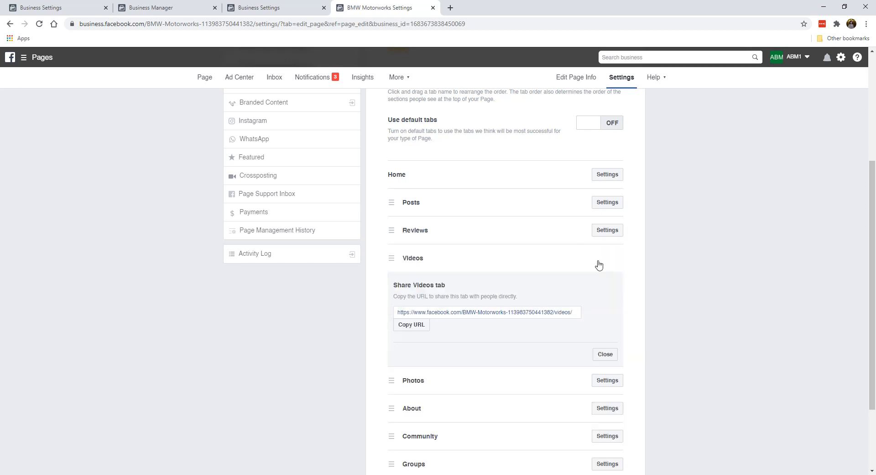
{"action": "left_click", "coordinate": [601, 355]}
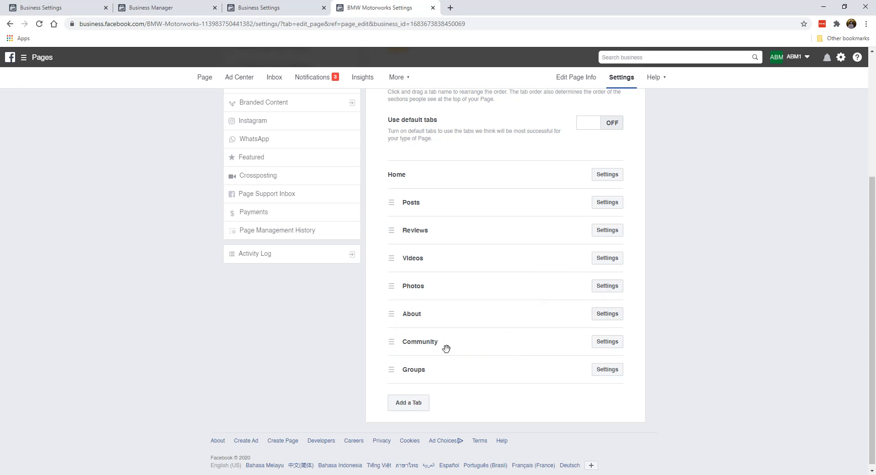
{"action": "left_click", "coordinate": [607, 341]}
{"action": "scroll", "coordinate": [608, 365], "scroll_direction": "down", "scroll_amount": 2}
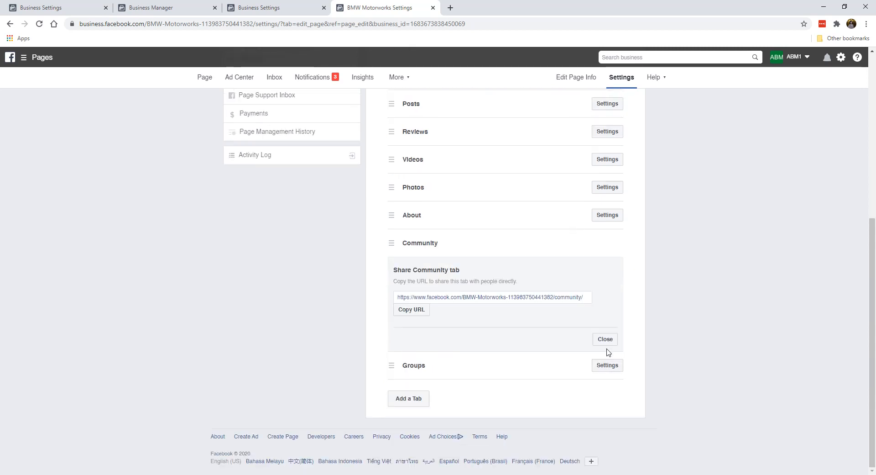
{"action": "left_click", "coordinate": [605, 341]}
{"action": "left_click", "coordinate": [599, 365]}
{"action": "scroll", "coordinate": [591, 361], "scroll_direction": "down", "scroll_amount": 1}
{"action": "left_click", "coordinate": [582, 314]}
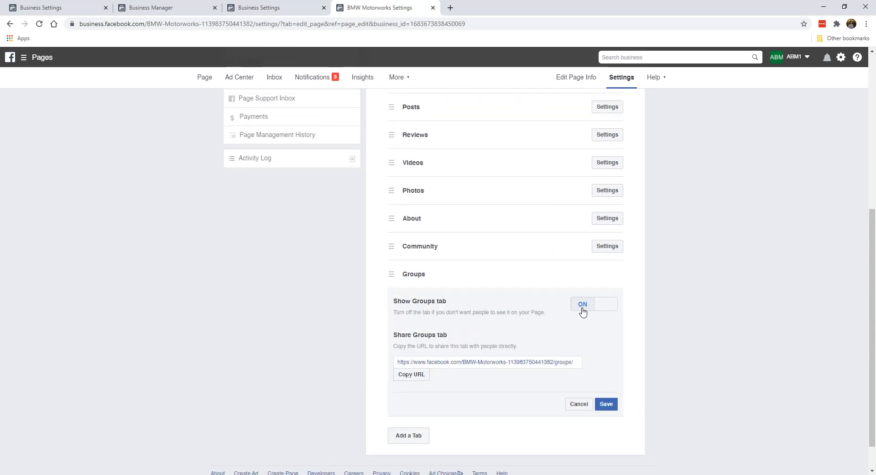
{"action": "left_click", "coordinate": [607, 403]}
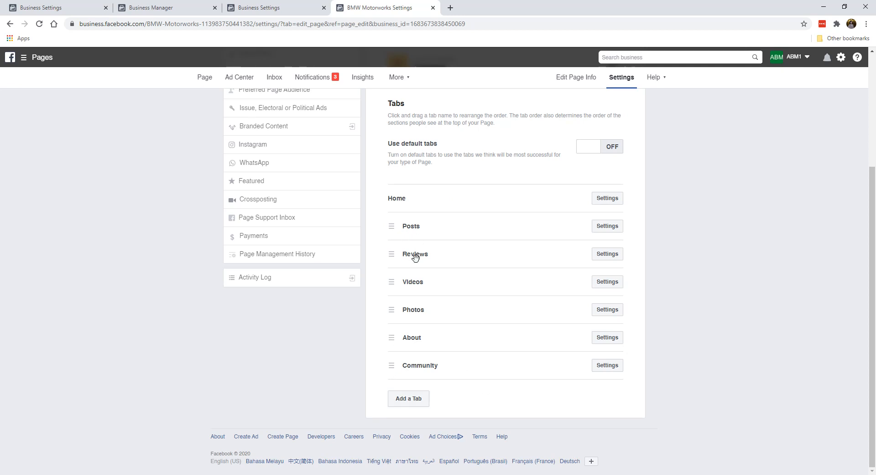
Step: Reorder the tabs: About under Home, Photos above Videos, Reviews moved to the bottom
{"action": "mouse_move", "coordinate": [396, 228]}
{"action": "left_mouse_down"}
{"action": "mouse_move", "coordinate": [394, 236]}
{"action": "mouse_move", "coordinate": [395, 229]}
{"action": "left_mouse_up"}
{"action": "left_click_drag", "start_coordinate": [395, 338], "coordinate": [394, 222]}
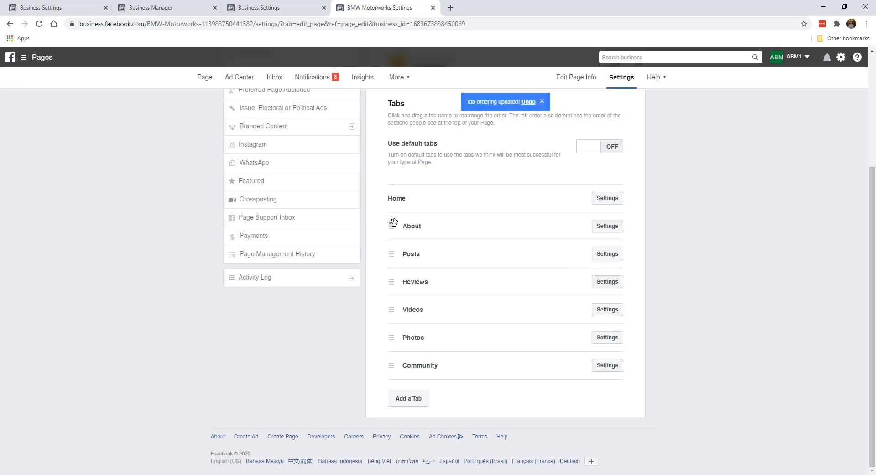
{"action": "left_click_drag", "start_coordinate": [392, 310], "coordinate": [390, 280]}
{"action": "left_click_drag", "start_coordinate": [397, 337], "coordinate": [393, 280]}
{"action": "left_click_drag", "start_coordinate": [393, 336], "coordinate": [398, 381]}
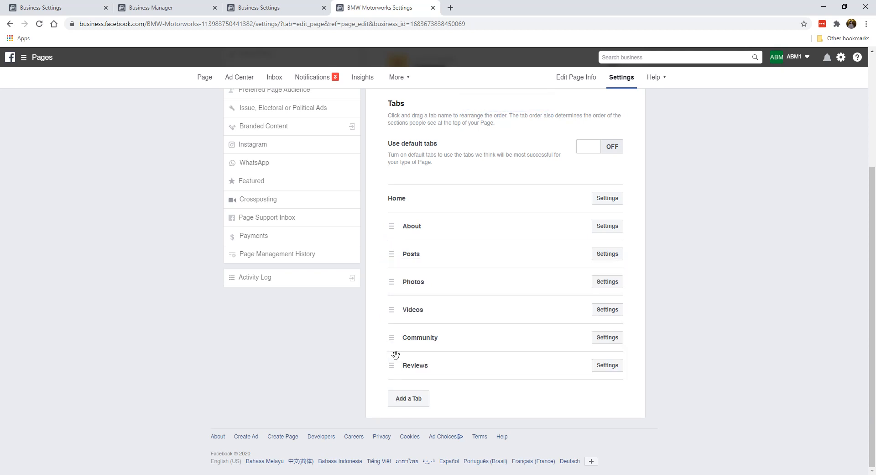
Step: Hide the Reviews tab in its settings and save
{"action": "left_click", "coordinate": [613, 370]}
{"action": "scroll", "coordinate": [598, 354], "scroll_direction": "down", "scroll_amount": 3}
{"action": "scroll", "coordinate": [555, 216], "scroll_direction": "up", "scroll_amount": 2}
{"action": "scroll", "coordinate": [439, 230], "scroll_direction": "down", "scroll_amount": 2}
{"action": "left_click", "coordinate": [584, 261]}
{"action": "left_click", "coordinate": [606, 367]}
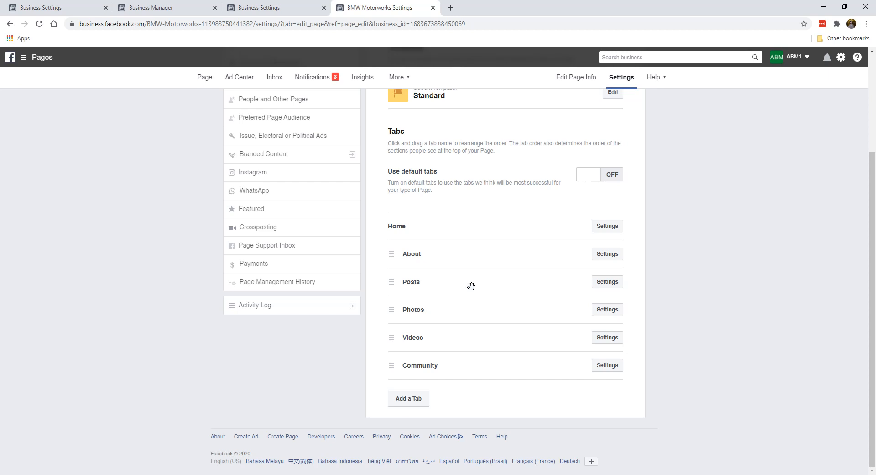
{"action": "scroll", "coordinate": [471, 286], "scroll_direction": "up", "scroll_amount": 3}
{"action": "scroll", "coordinate": [490, 264], "scroll_direction": "down", "scroll_amount": 3}
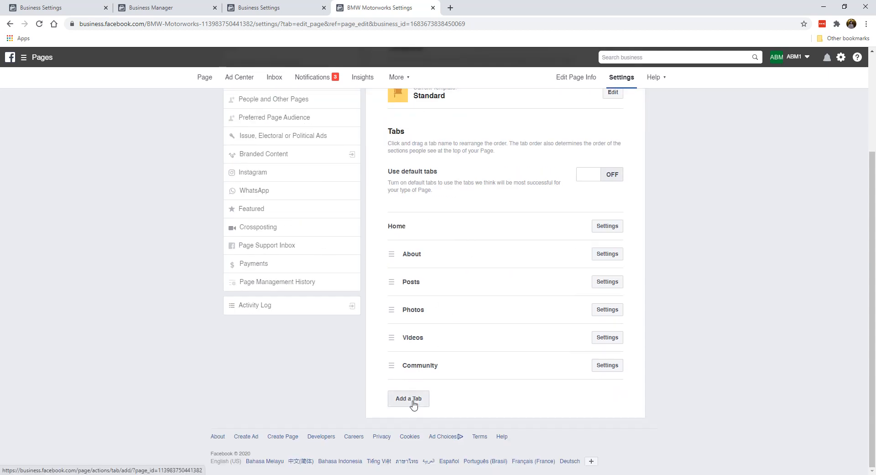
{"action": "left_click", "coordinate": [414, 405]}
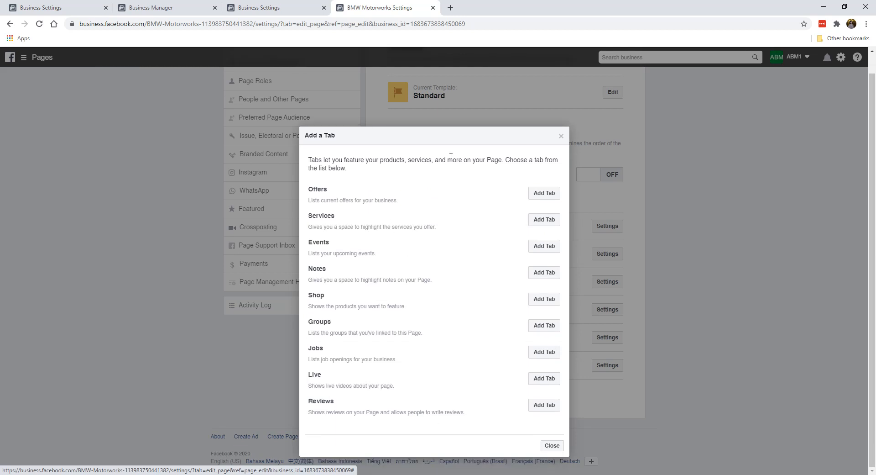
{"action": "left_click", "coordinate": [561, 136]}
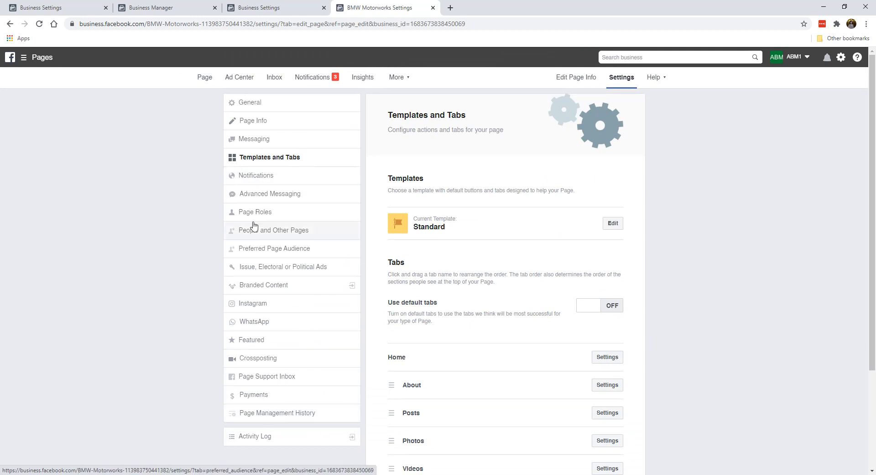
Step: Leave Instagram unconnected by closing its login window, then return to the BMW Motorworks Page home
{"action": "left_click", "coordinate": [283, 306]}
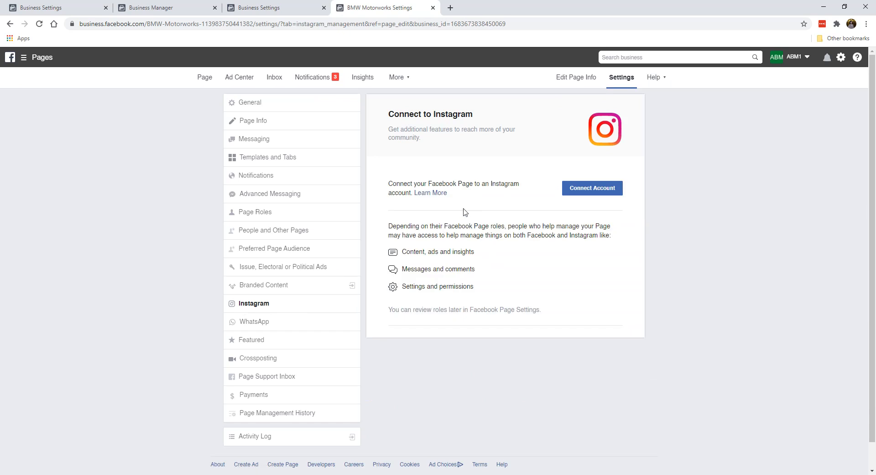
{"action": "left_click", "coordinate": [603, 189]}
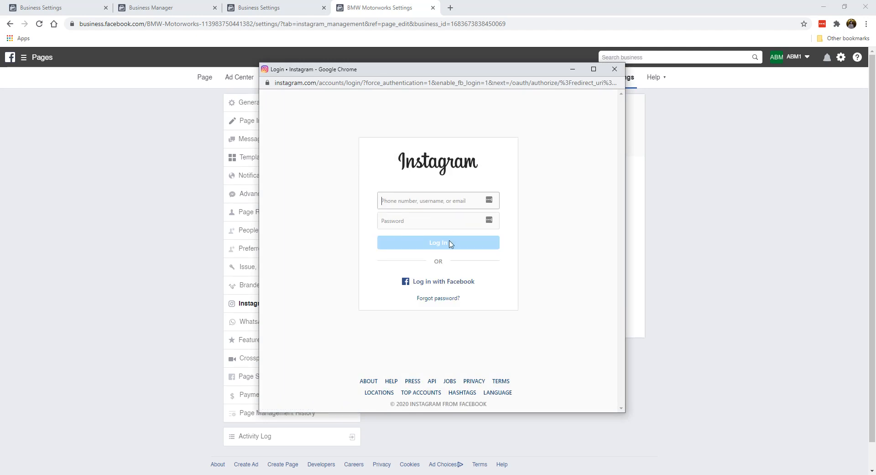
{"action": "left_click", "coordinate": [615, 70]}
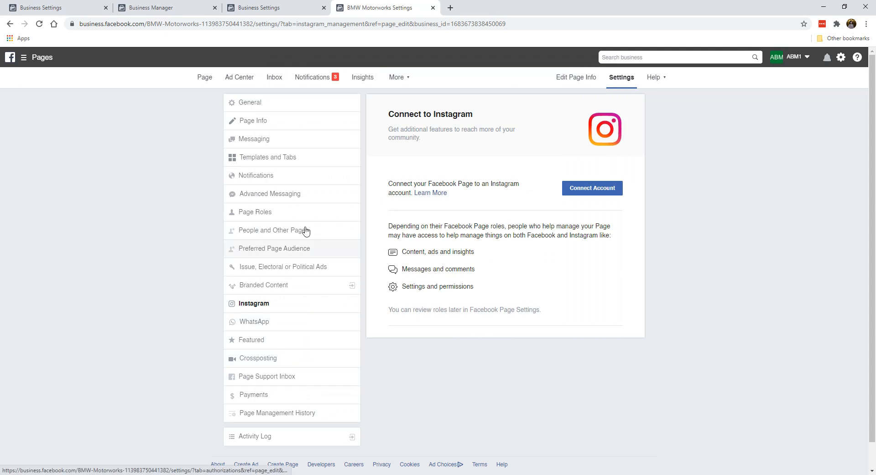
{"action": "left_click", "coordinate": [210, 87]}
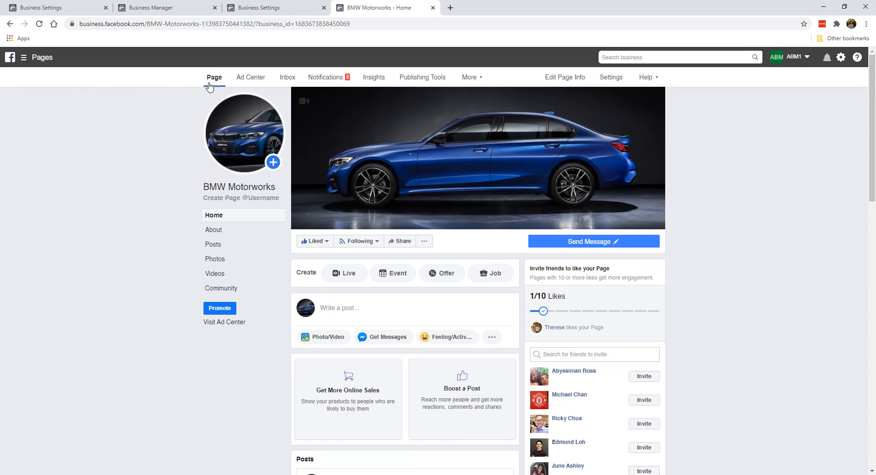
Step: Scroll through the page feed, then start a new post from the Write a post box
{"action": "scroll", "coordinate": [169, 236], "scroll_direction": "down", "scroll_amount": 10}
{"action": "scroll", "coordinate": [170, 237], "scroll_direction": "down", "scroll_amount": 8}
{"action": "scroll", "coordinate": [522, 274], "scroll_direction": "up", "scroll_amount": 5}
{"action": "scroll", "coordinate": [522, 274], "scroll_direction": "up", "scroll_amount": 6}
{"action": "left_click", "coordinate": [399, 259]}
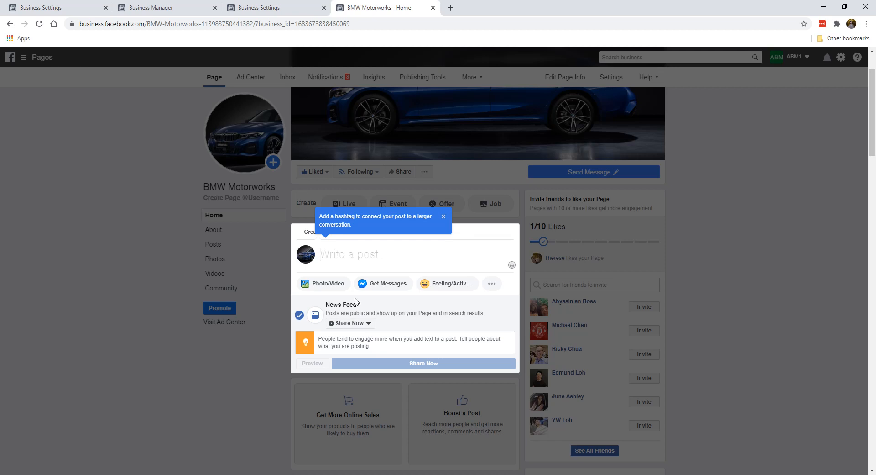
Step: Look at the Schedule publishing option, then close the Schedule Post dialog
{"action": "left_click", "coordinate": [364, 324]}
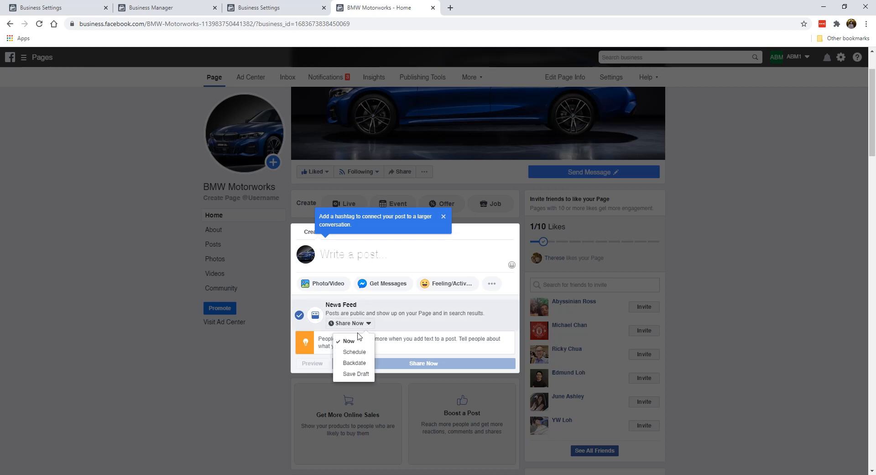
{"action": "left_click", "coordinate": [354, 352]}
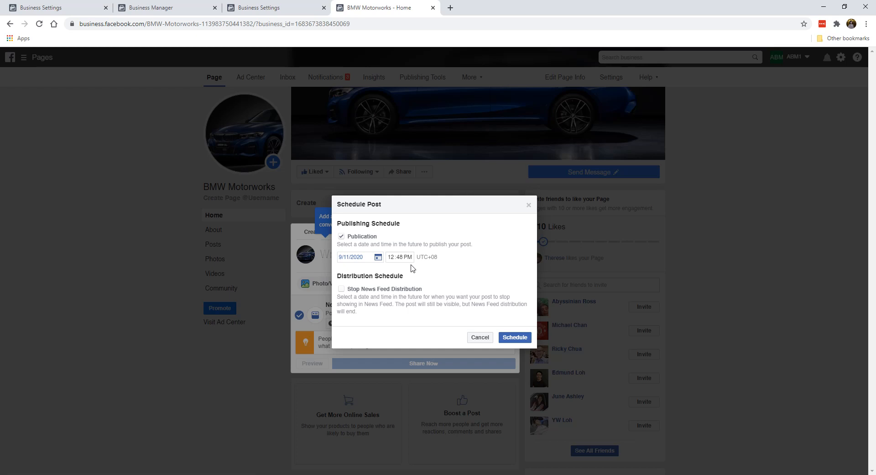
{"action": "left_click", "coordinate": [529, 205]}
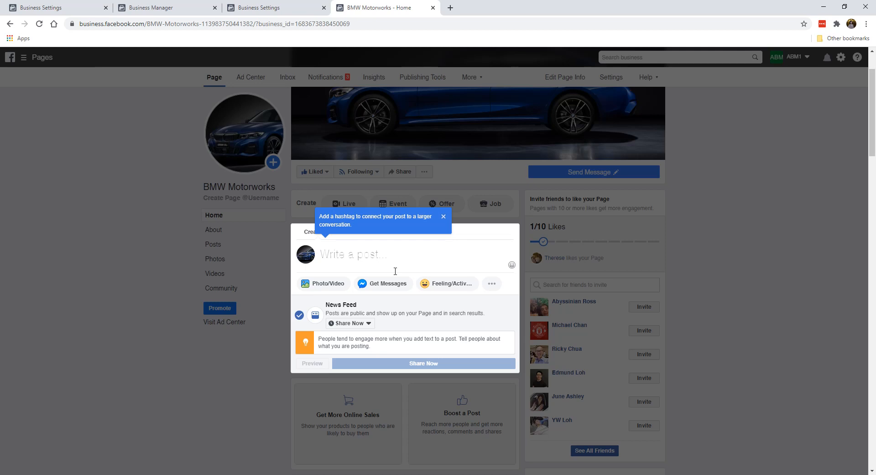
Step: Dismiss the hashtag tip and close the post composer
{"action": "left_click", "coordinate": [149, 298]}
{"action": "scroll", "coordinate": [411, 310], "scroll_direction": "down", "scroll_amount": 7}
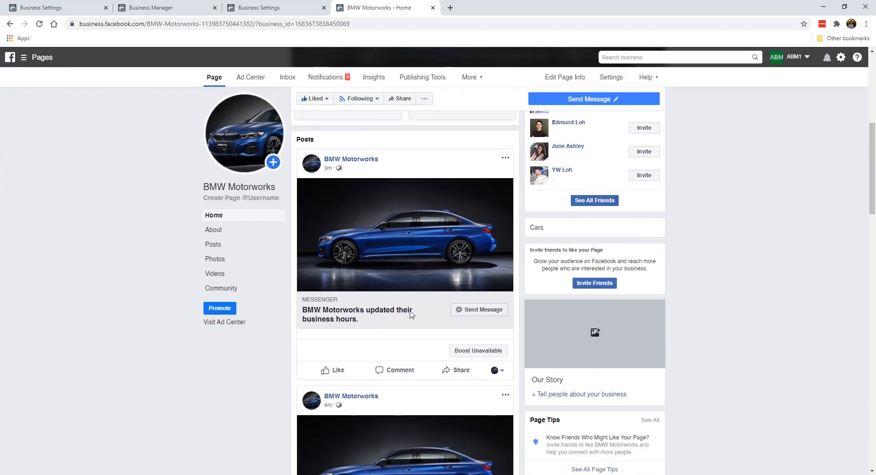
{"action": "scroll", "coordinate": [404, 216], "scroll_direction": "up", "scroll_amount": 7}
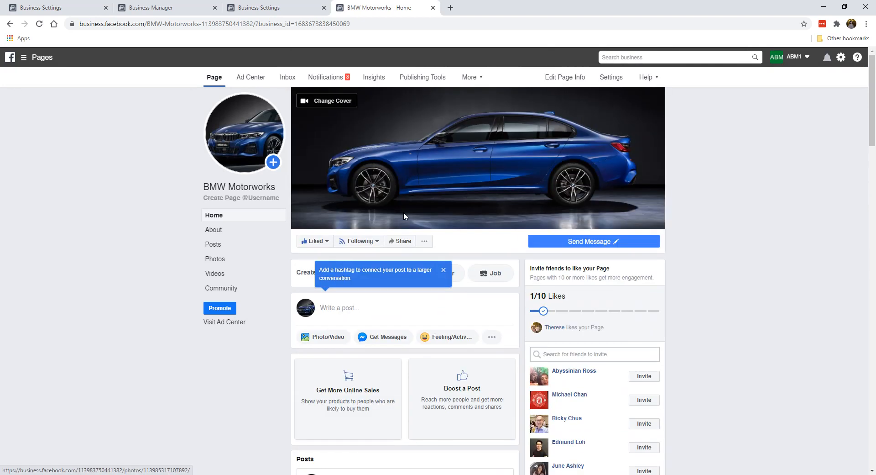
{"action": "left_click", "coordinate": [444, 270]}
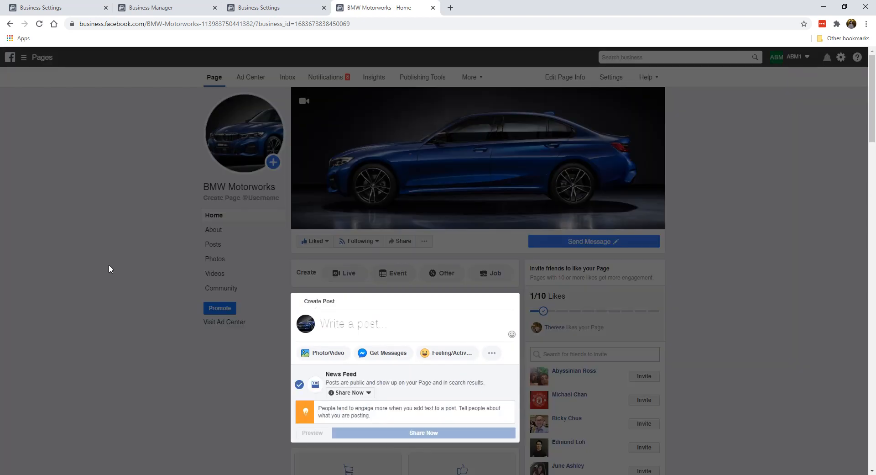
{"action": "left_click", "coordinate": [109, 265]}
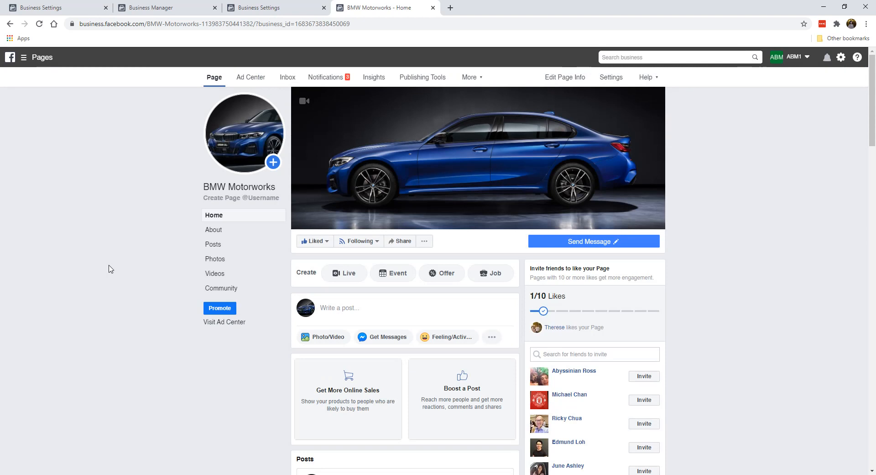